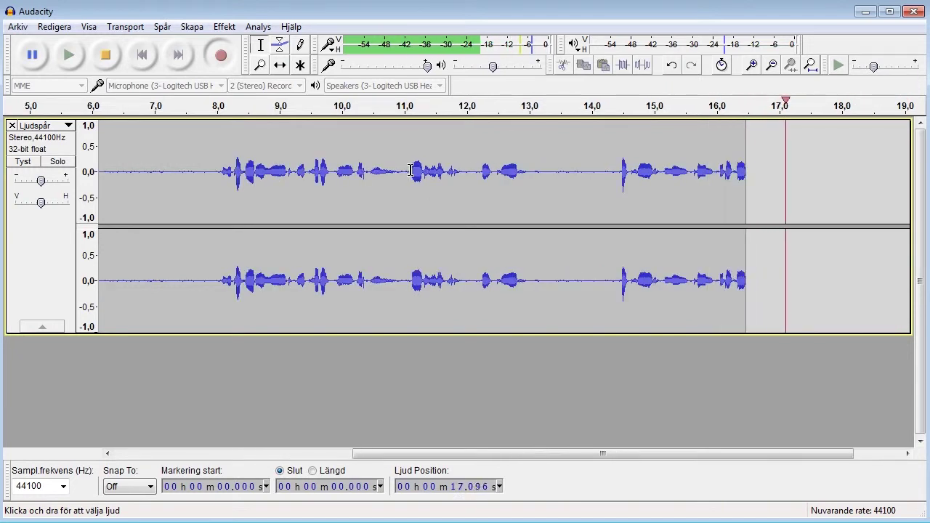
- Stop the voice recording and look over the recorded waveform
{"action": "left_click", "coordinate": [402, 150]}
{"action": "left_click", "coordinate": [107, 57]}
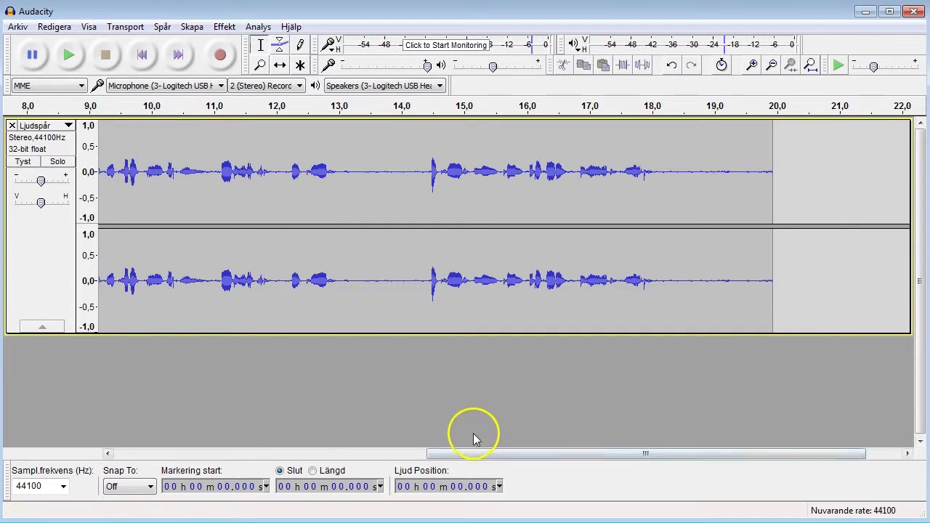
{"action": "left_click_drag", "start_coordinate": [465, 453], "coordinate": [334, 452]}
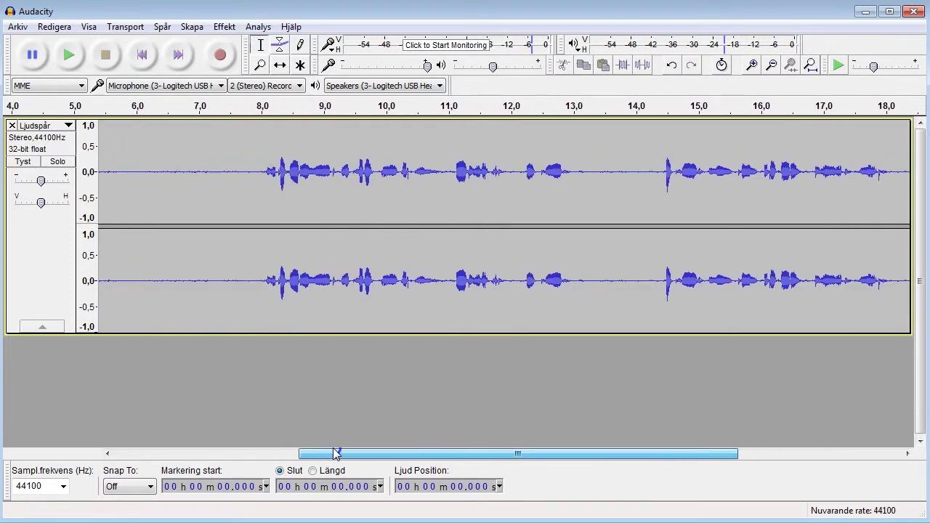
{"action": "left_click_drag", "start_coordinate": [335, 454], "coordinate": [372, 440]}
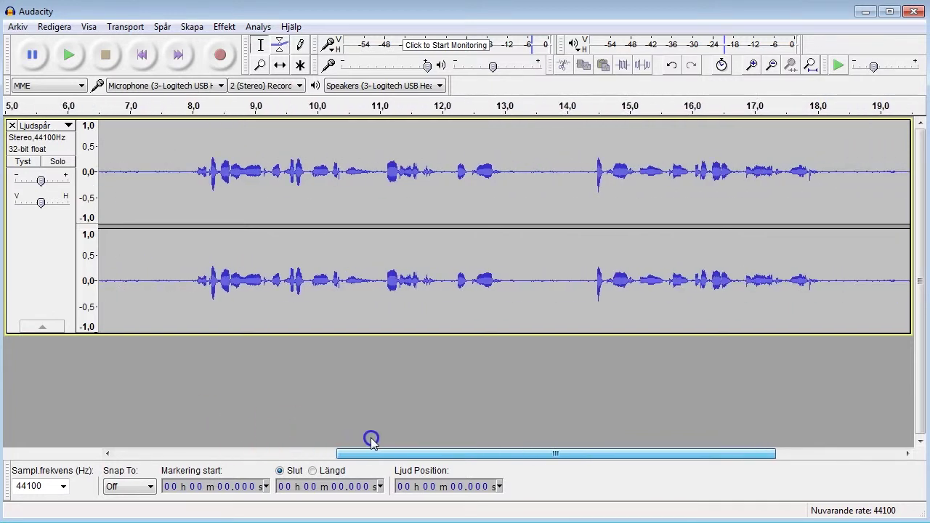
- Normalize the whole track to a maximum amplitude of -1,0 dB with DC offset removal
{"action": "left_click", "coordinate": [320, 195]}
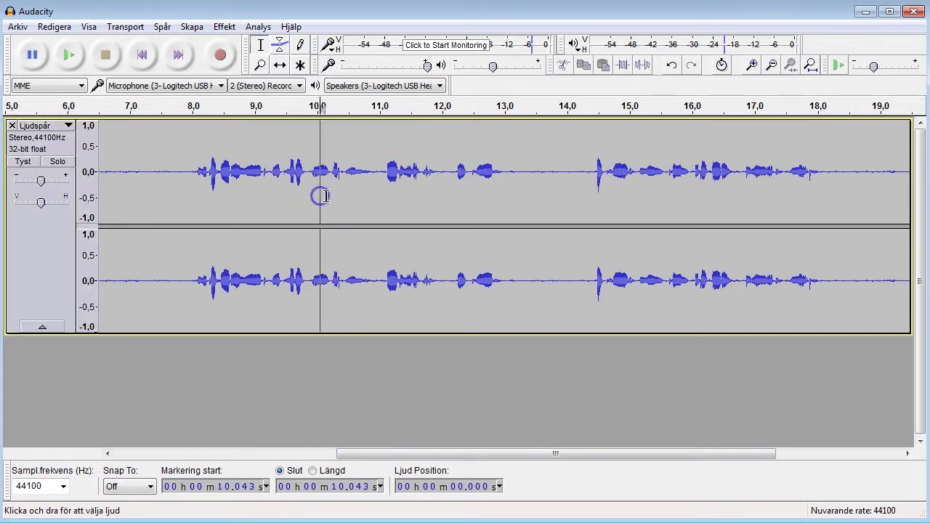
{"action": "double_click", "coordinate": [323, 228]}
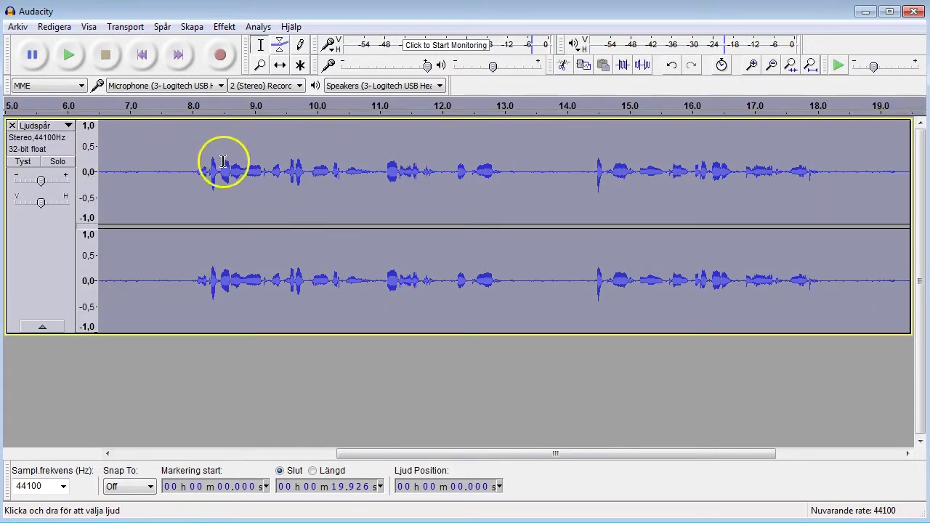
{"action": "left_click", "coordinate": [224, 26]}
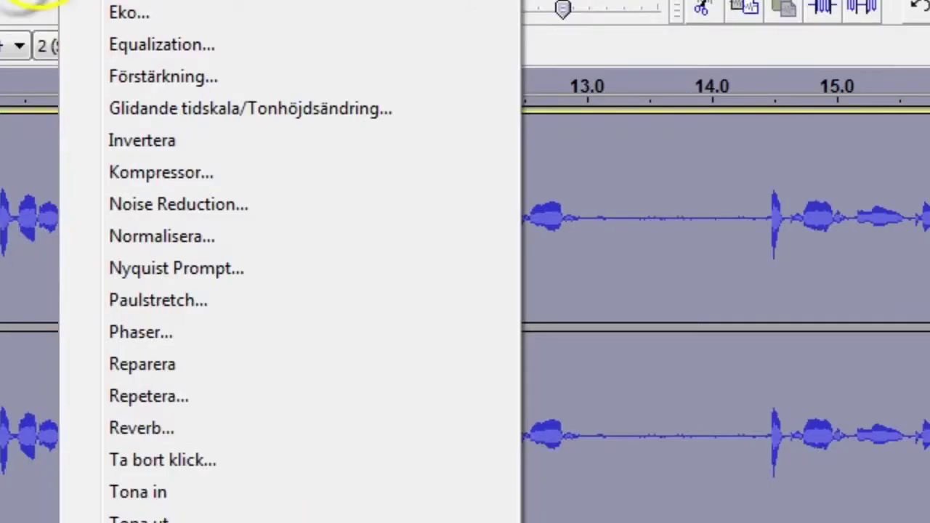
{"action": "left_click", "coordinate": [305, 180]}
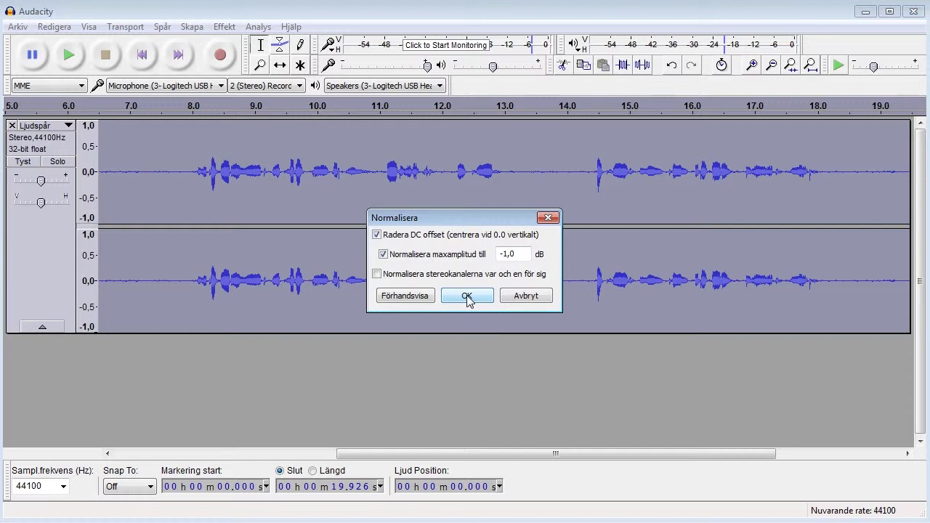
{"action": "left_click", "coordinate": [467, 297]}
- Play the quiet passage from about 5.9 to 7.8 s and load it as the Noise Reduction profile
{"action": "left_click", "coordinate": [238, 187]}
{"action": "left_click_drag", "start_coordinate": [392, 453], "coordinate": [240, 453]}
{"action": "left_click_drag", "start_coordinate": [342, 171], "coordinate": [463, 171]}
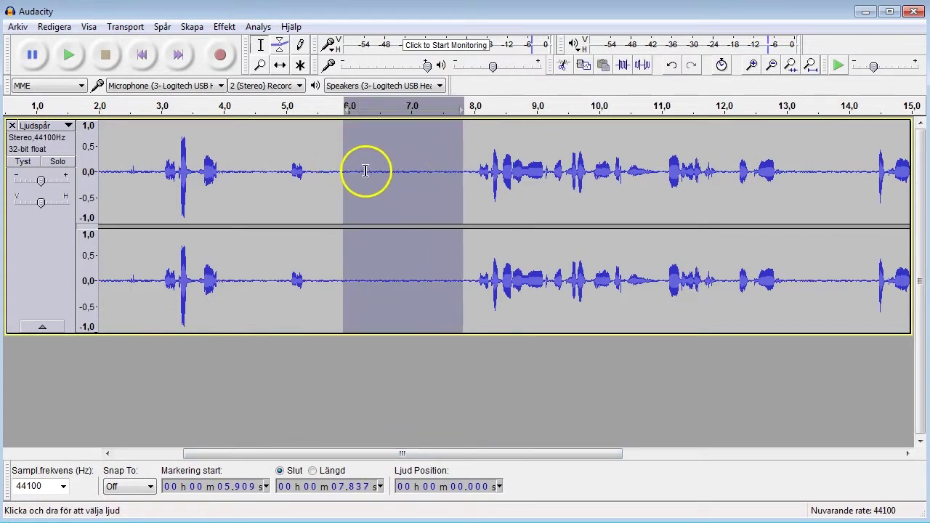
{"action": "left_click", "coordinate": [72, 56]}
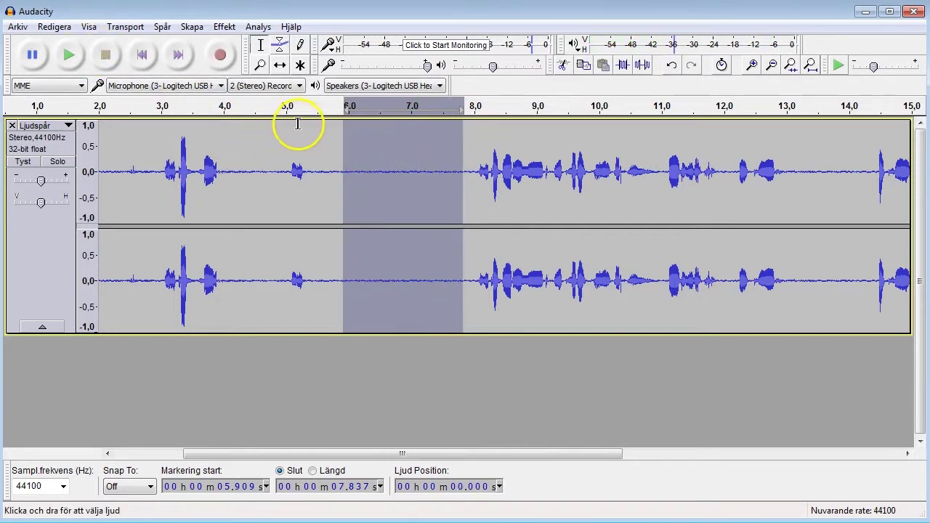
{"action": "left_click", "coordinate": [226, 27]}
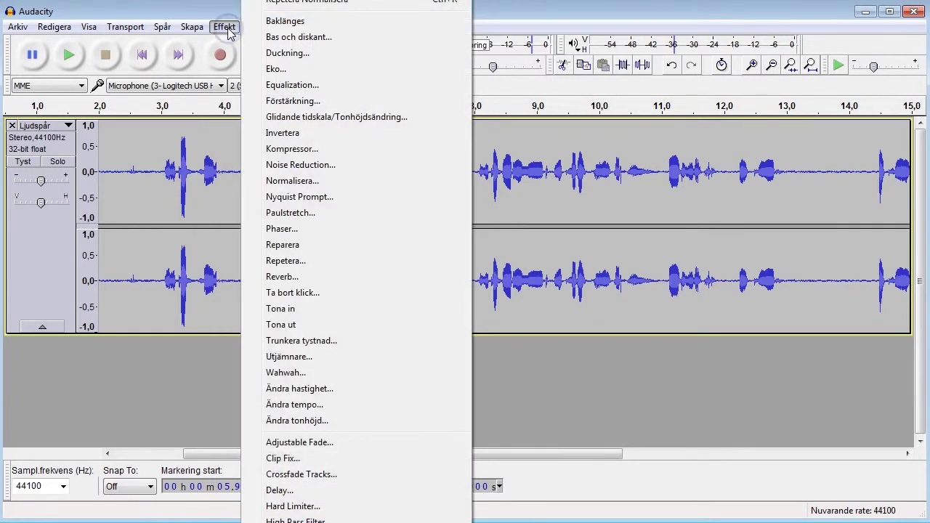
{"action": "left_click", "coordinate": [310, 165]}
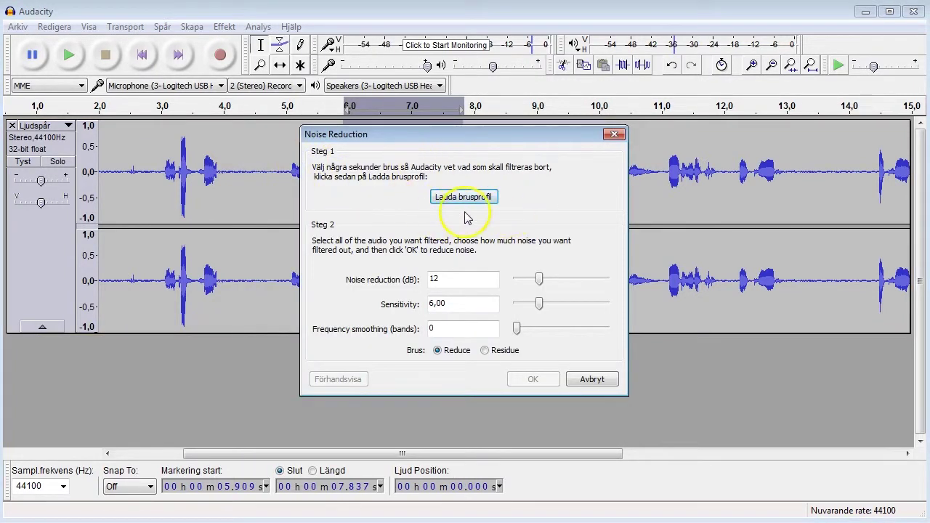
{"action": "left_click_drag", "start_coordinate": [436, 135], "coordinate": [626, 181]}
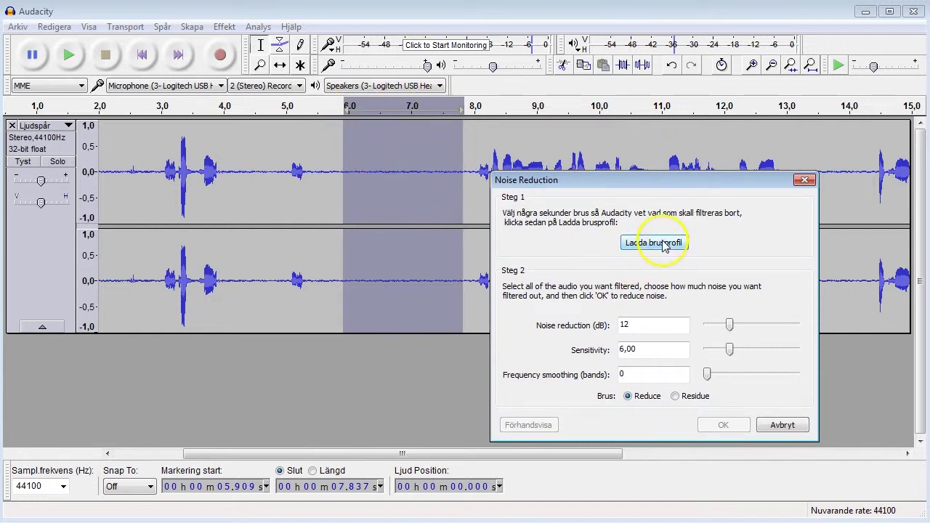
{"action": "left_click", "coordinate": [653, 243]}
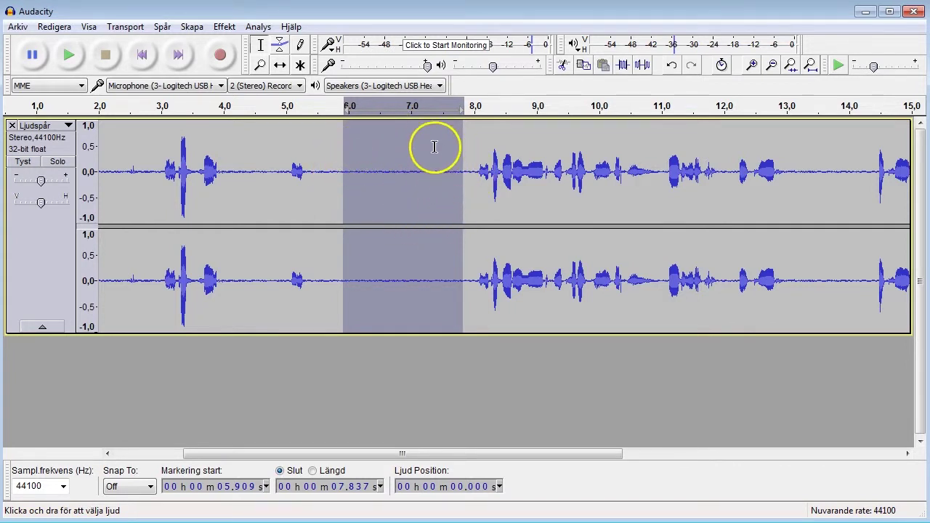
{"action": "double_click", "coordinate": [371, 173]}
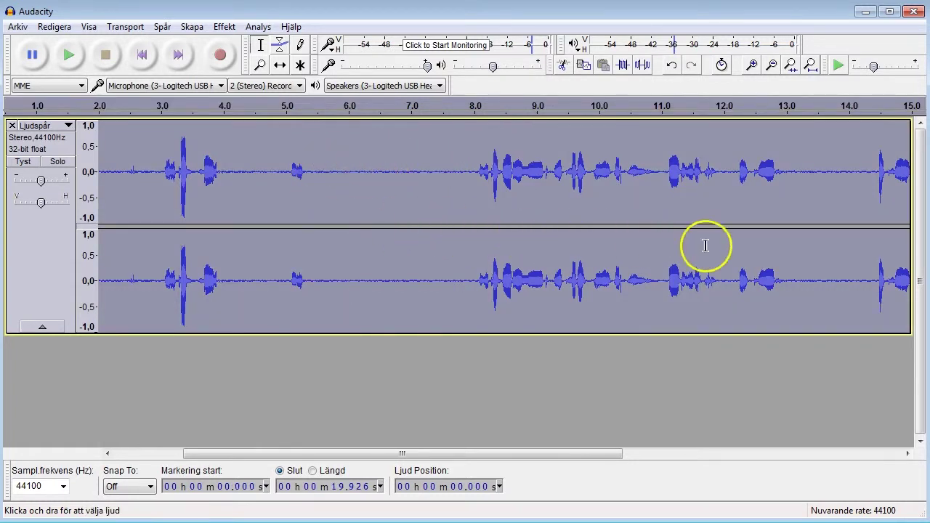
{"action": "left_click", "coordinate": [225, 27]}
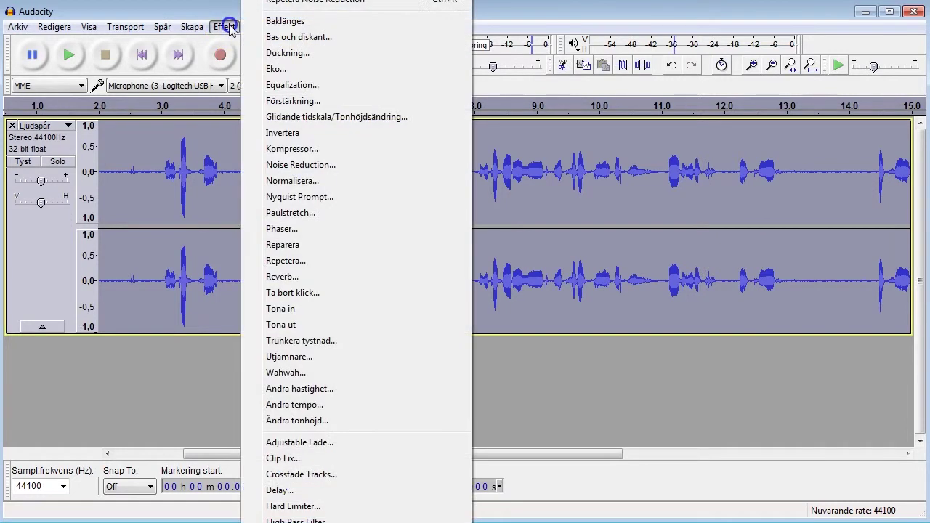
{"action": "left_click", "coordinate": [196, 136]}
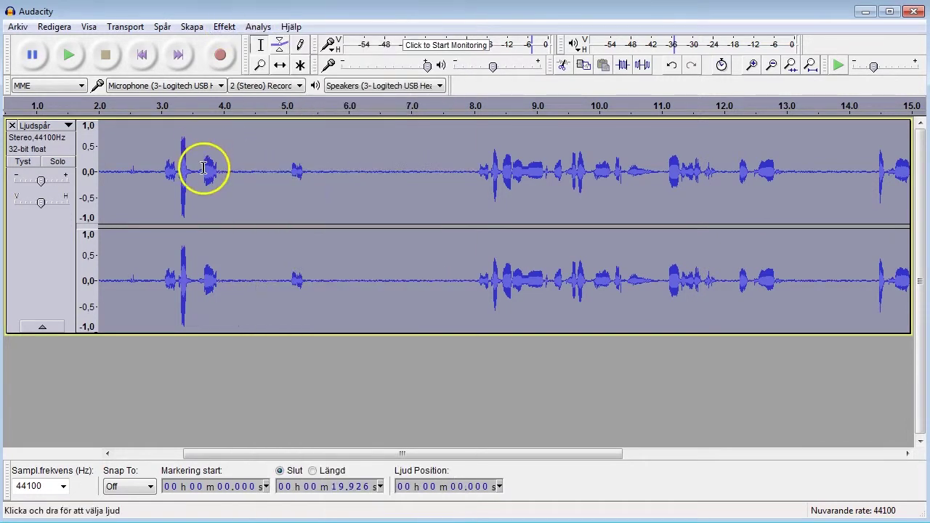
- Play back the track from about 2.6 s to hear its background noise
{"action": "left_click", "coordinate": [138, 168]}
{"action": "left_click", "coordinate": [68, 55]}
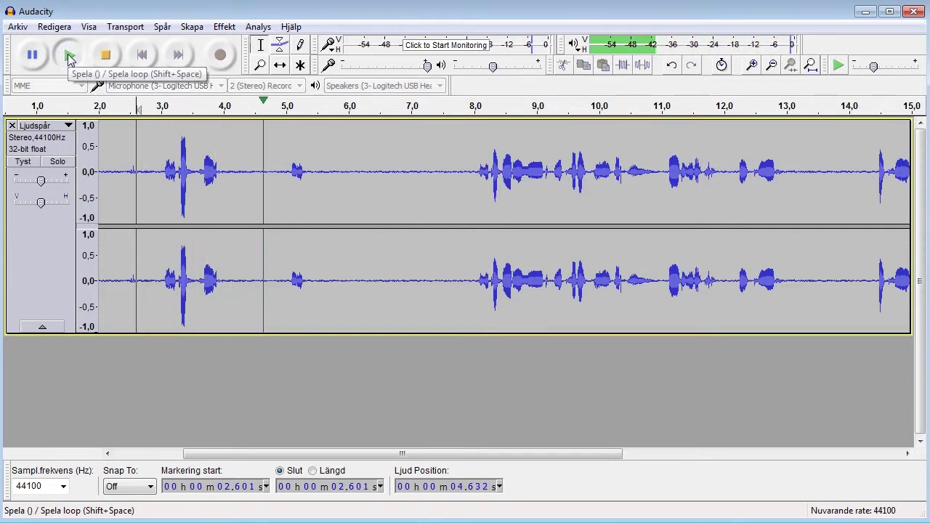
{"action": "left_click", "coordinate": [107, 58]}
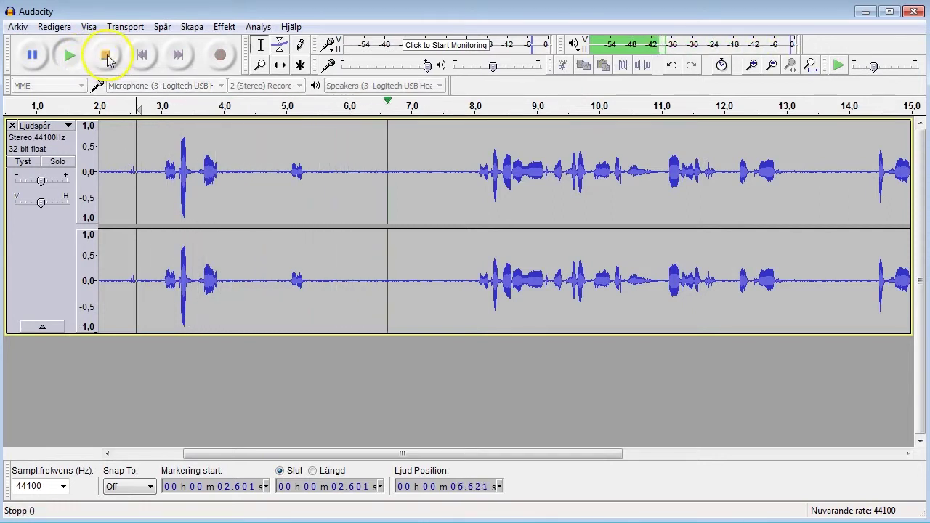
- Apply Noise Reduction to the whole track with 12 dB reduction, sensitivity 6,00 and 0 frequency smoothing bands
{"action": "key", "text": "ctrl+a"}
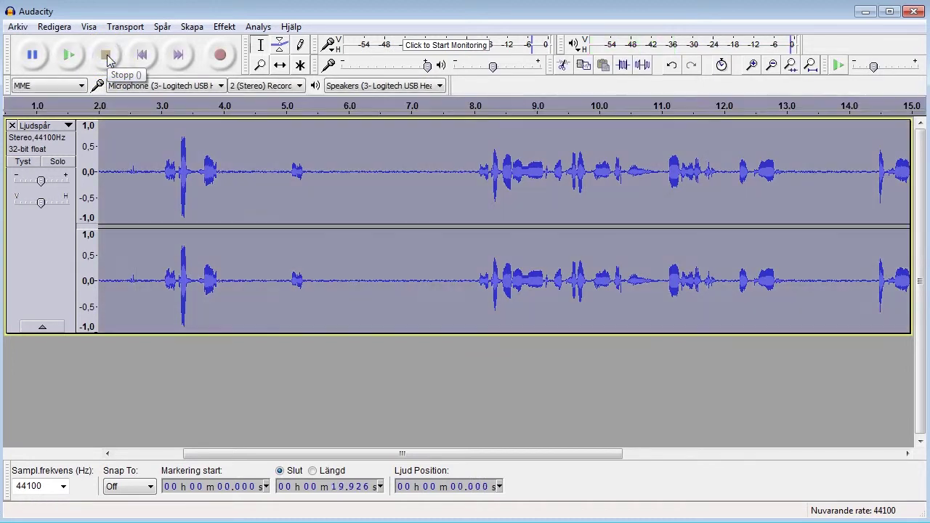
{"action": "left_click", "coordinate": [220, 27]}
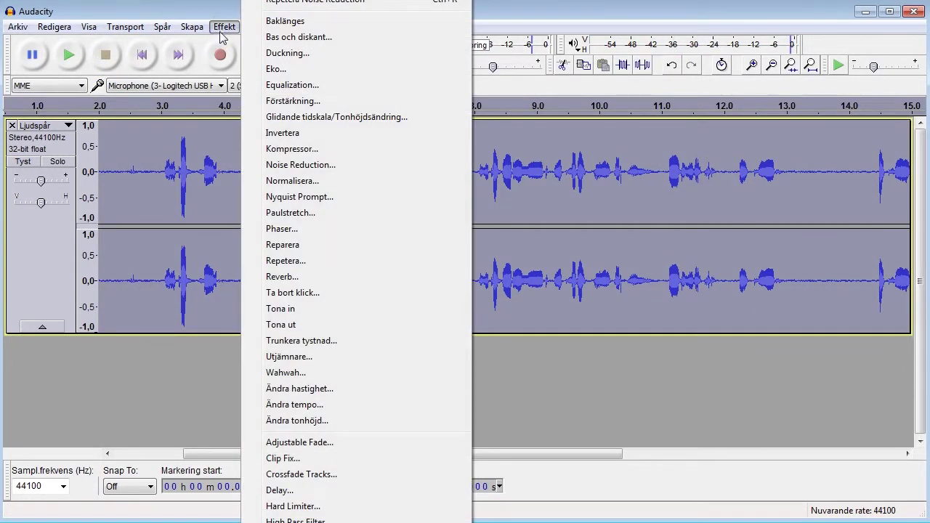
{"action": "left_click", "coordinate": [320, 164]}
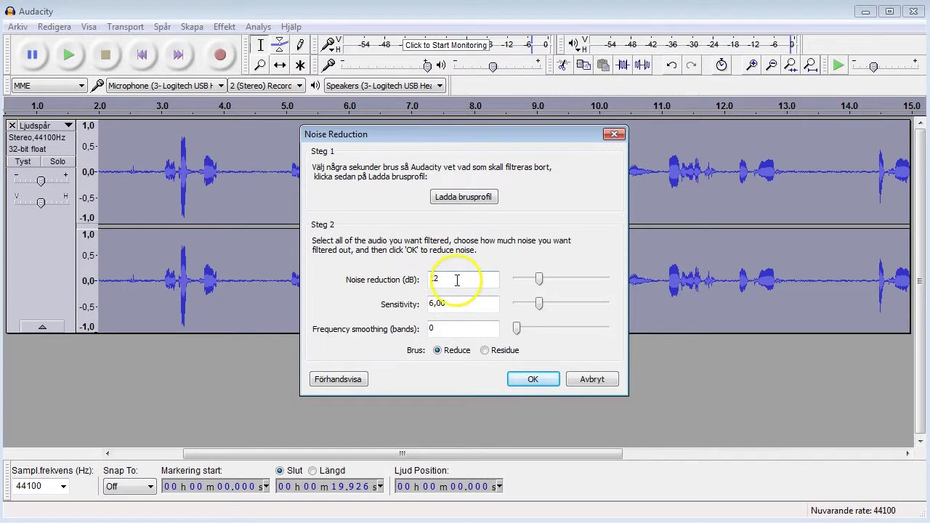
{"action": "left_click", "coordinate": [532, 379]}
- Play back the noise-reduced track from about 2.7 s to judge the sound
{"action": "left_click", "coordinate": [142, 172]}
{"action": "key", "text": "space"}
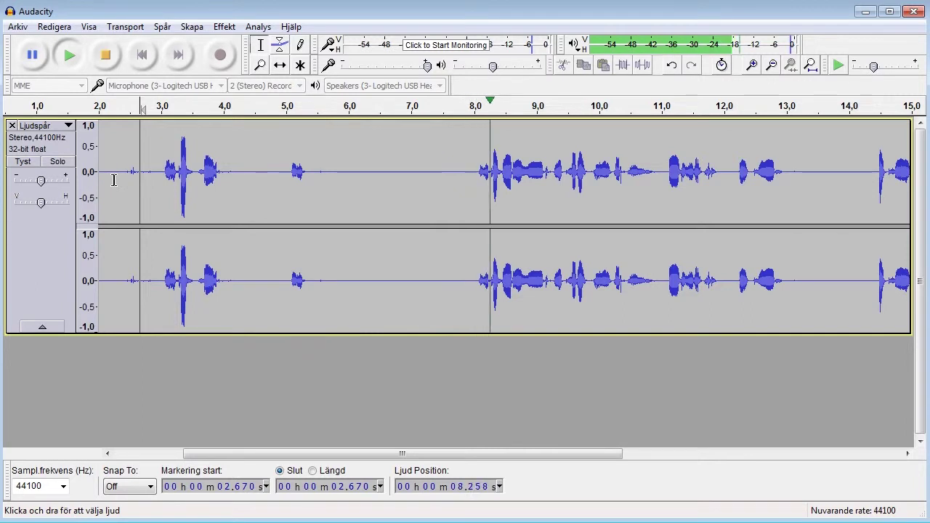
{"action": "left_click", "coordinate": [106, 56]}
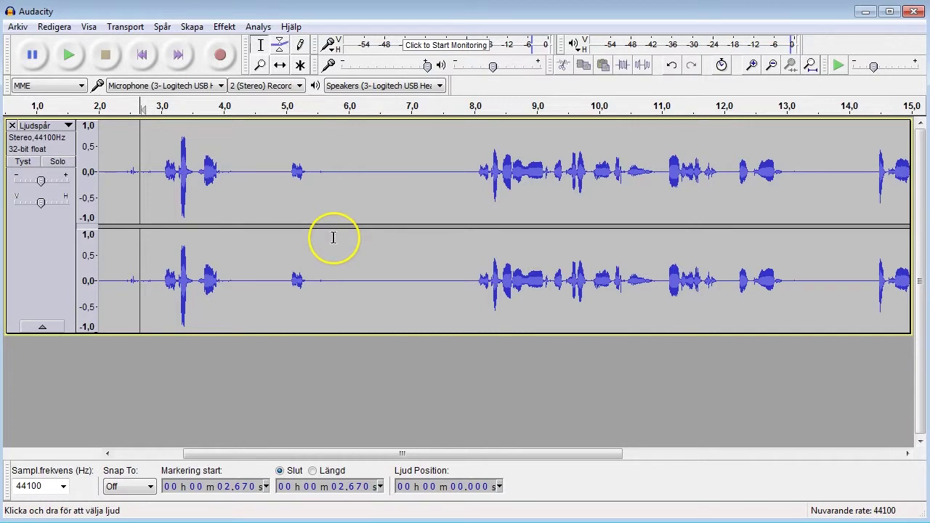
- Undo the noise reduction and reapply it to the whole track with a reduction of 7 dB
{"action": "key", "text": "ctrl+a"}
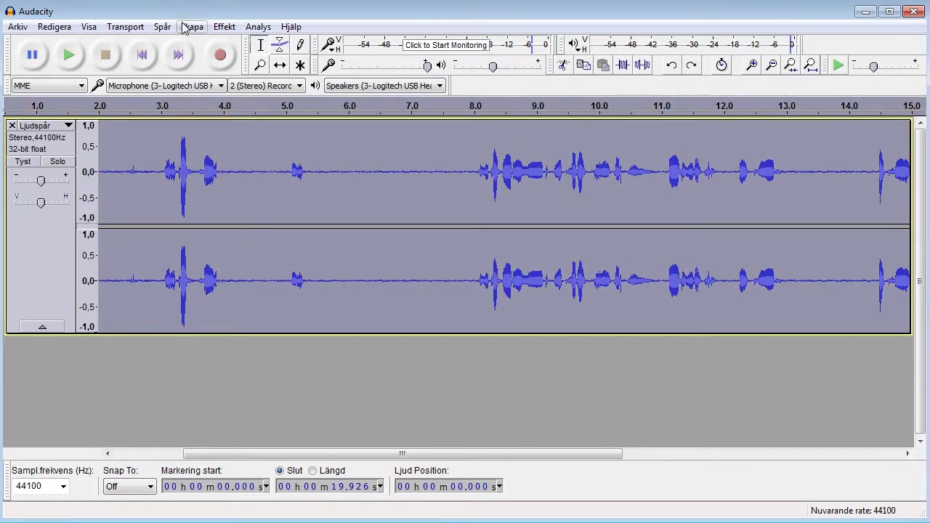
{"action": "left_click", "coordinate": [88, 26]}
{"action": "mouse_move", "coordinate": [77, 27]}
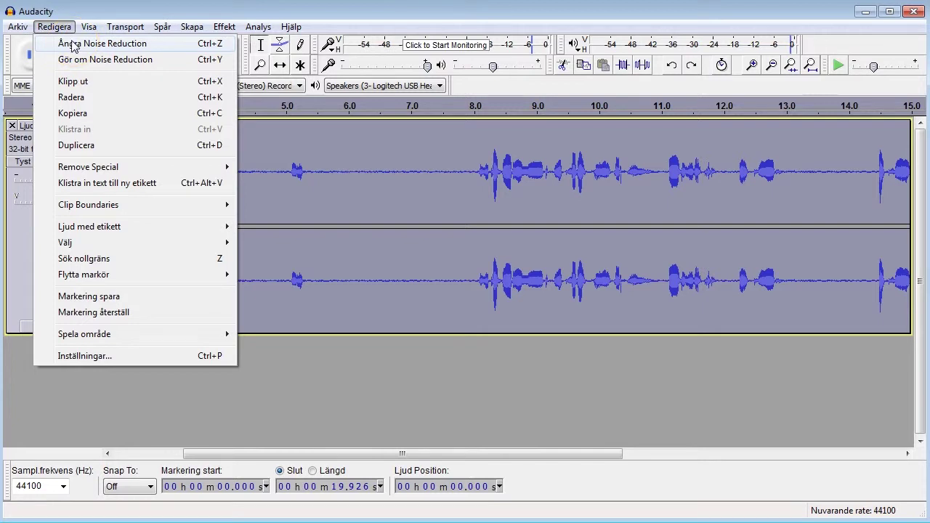
{"action": "mouse_move", "coordinate": [226, 26]}
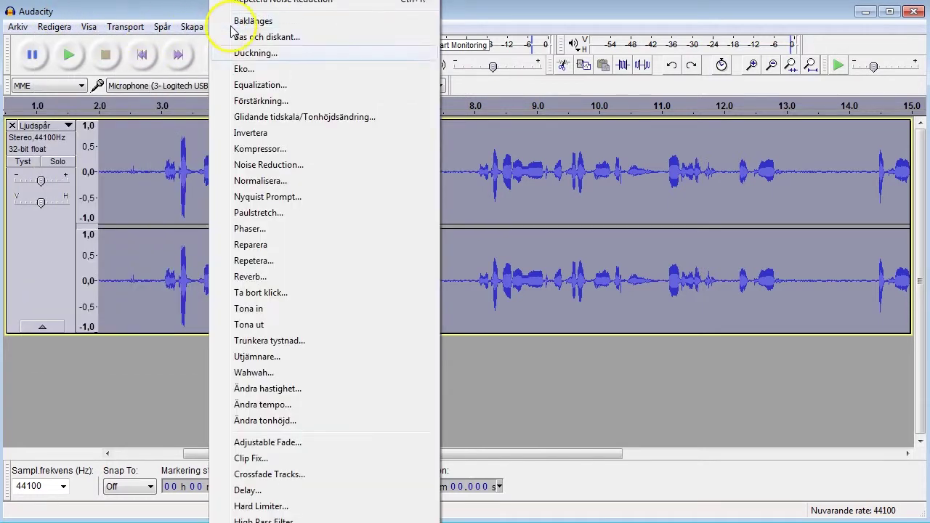
{"action": "left_click", "coordinate": [279, 167]}
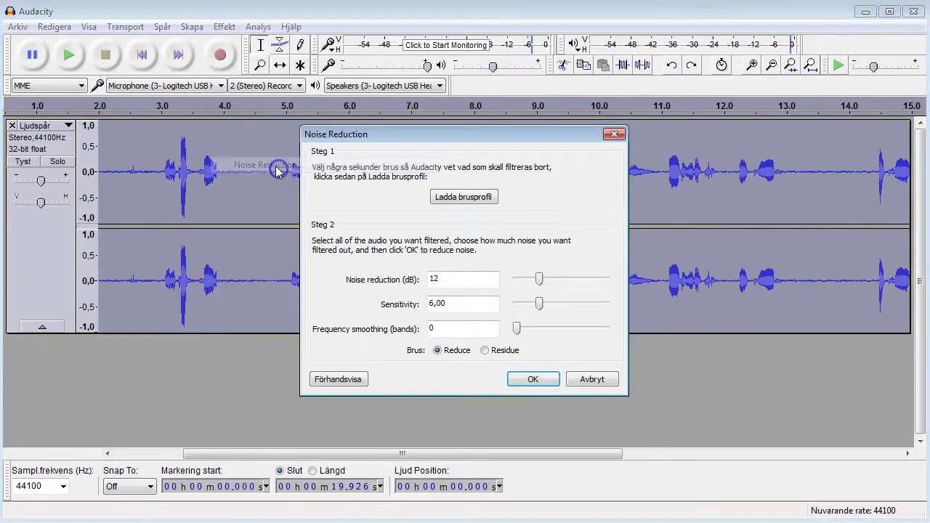
{"action": "left_click", "coordinate": [535, 276]}
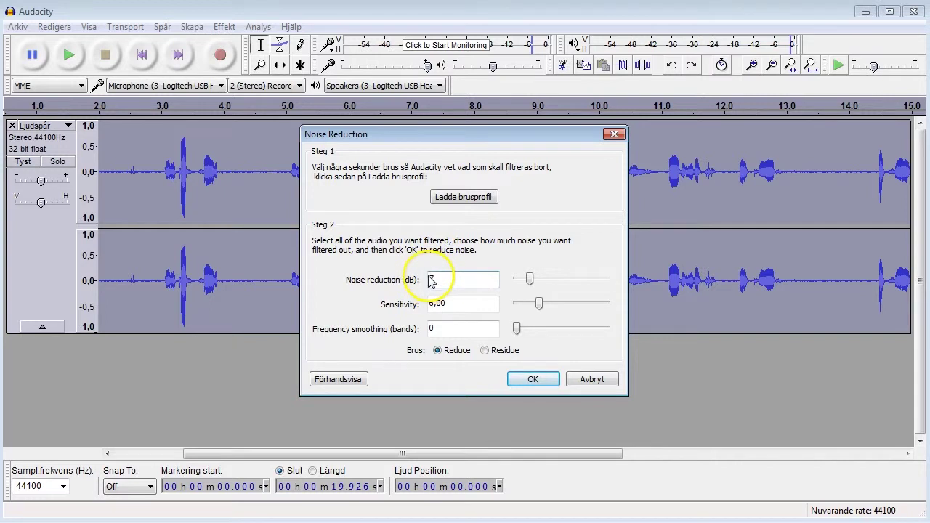
{"action": "left_click", "coordinate": [533, 378]}
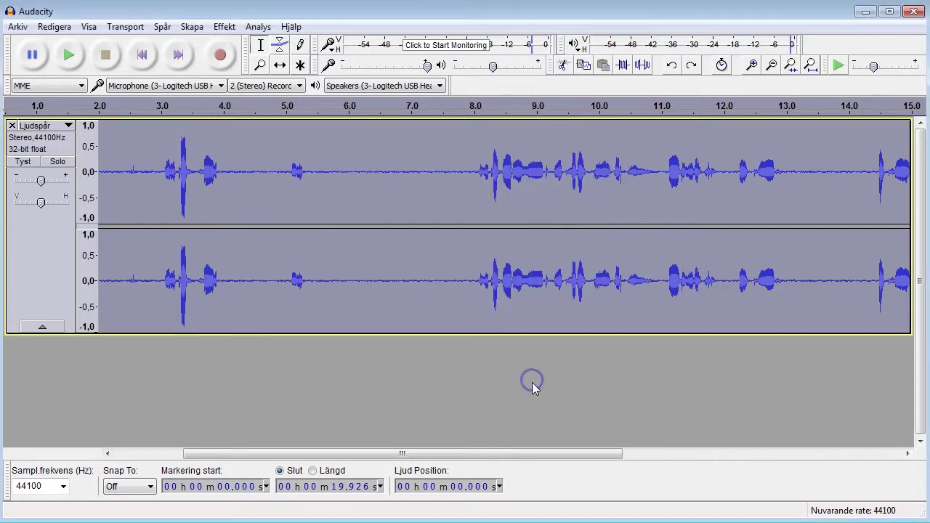
- Listen to the track with the milder noise reduction, playing from about 3.1 s and again from about 2.2 s
{"action": "left_click", "coordinate": [166, 163]}
{"action": "key", "text": "space"}
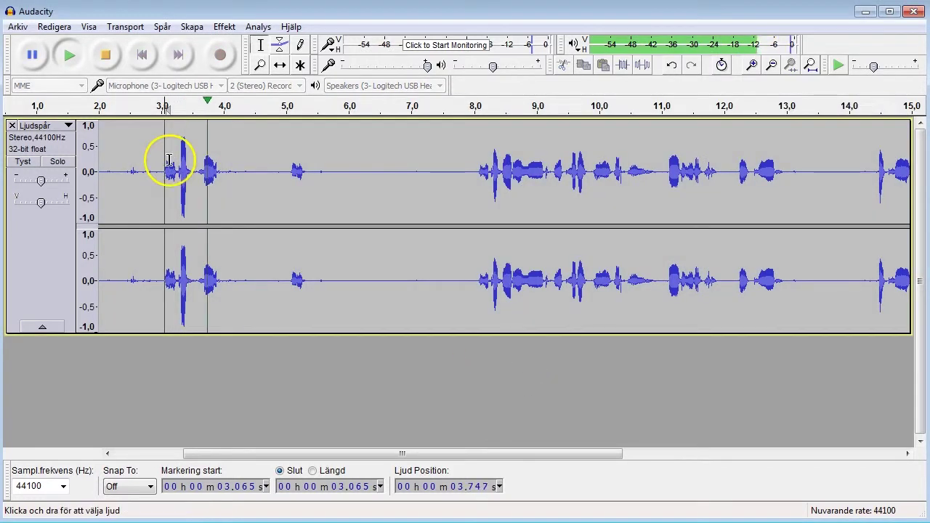
{"action": "left_click", "coordinate": [104, 55]}
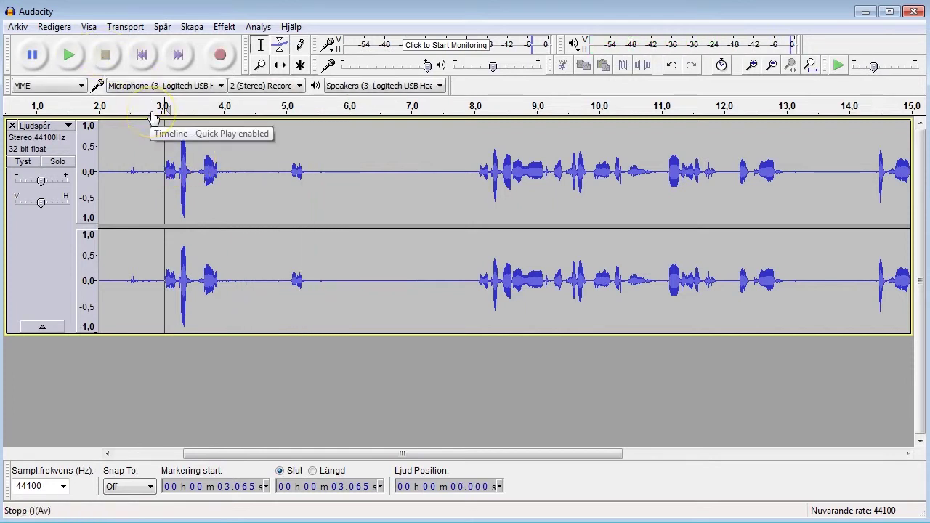
{"action": "left_click_drag", "start_coordinate": [280, 452], "coordinate": [170, 445]}
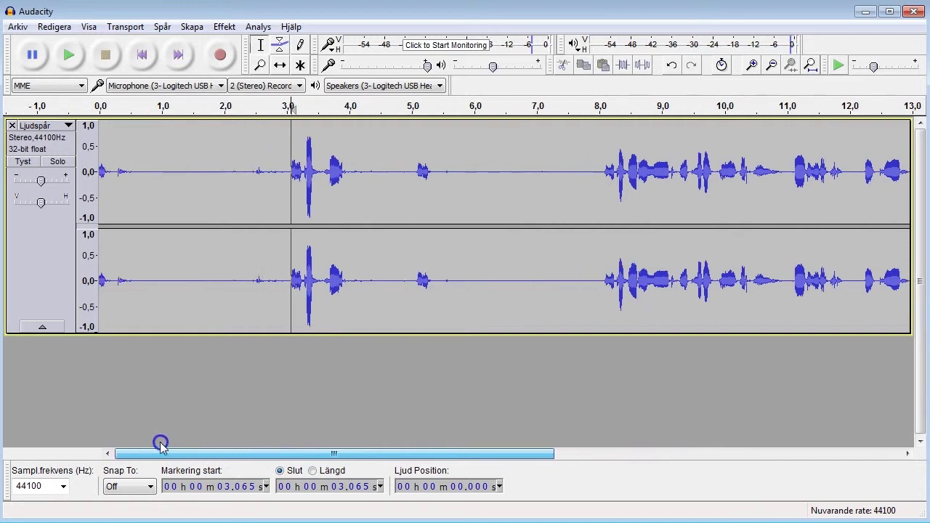
{"action": "left_click", "coordinate": [135, 175]}
{"action": "left_click", "coordinate": [236, 176]}
{"action": "key", "text": "space"}
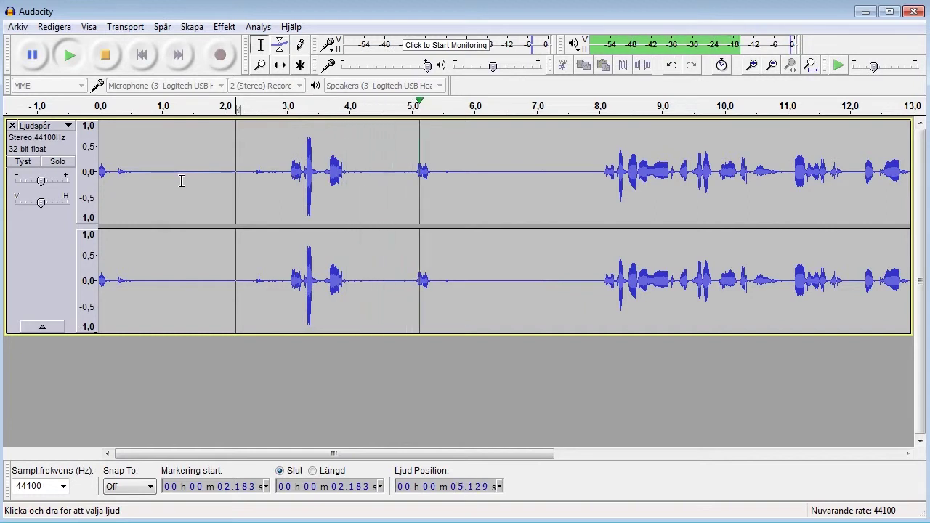
{"action": "key", "text": "space"}
- Remove the opening section of the track from 0 to about 6.5 s
{"action": "left_click", "coordinate": [423, 199]}
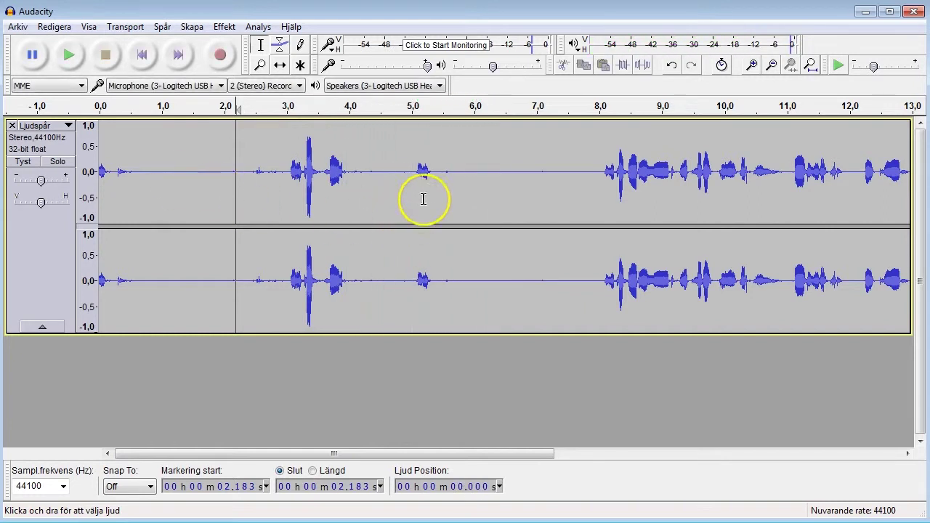
{"action": "left_click", "coordinate": [494, 171]}
{"action": "left_click_drag", "start_coordinate": [504, 168], "coordinate": [76, 182]}
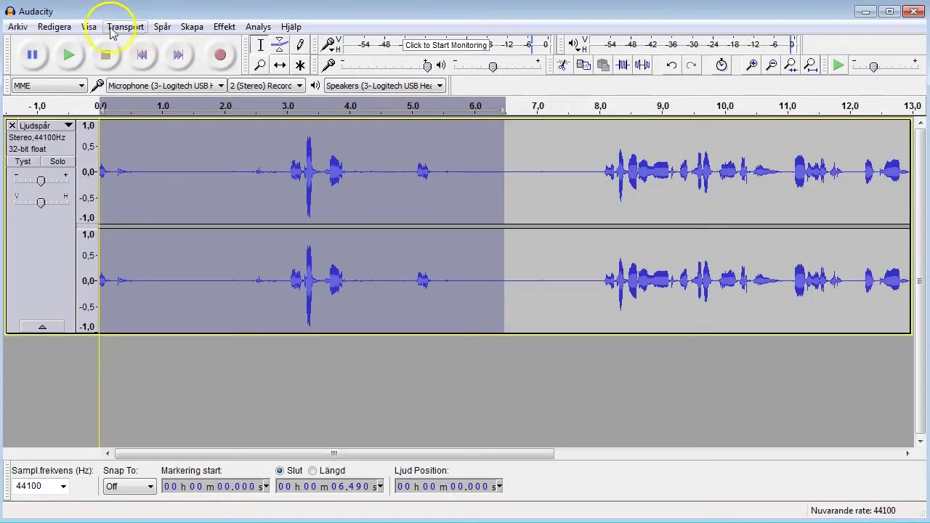
{"action": "left_click", "coordinate": [66, 27]}
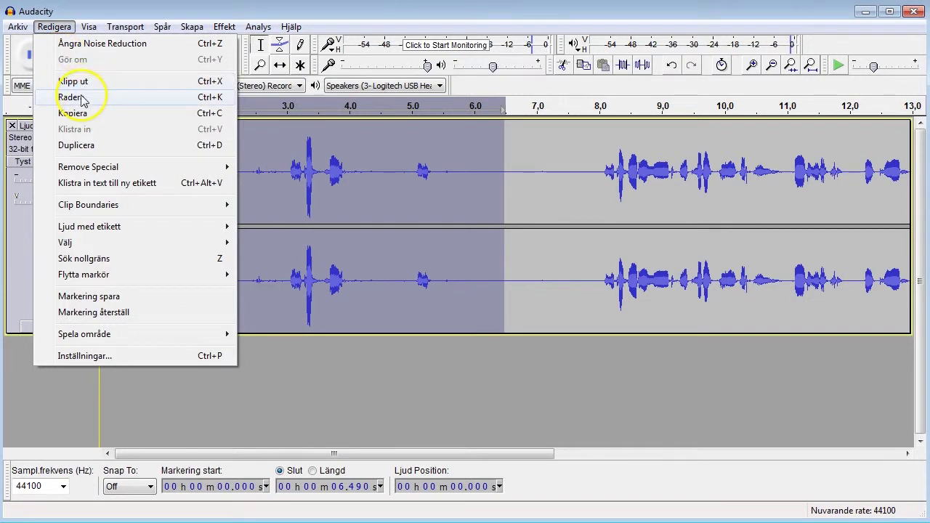
{"action": "left_click", "coordinate": [84, 82]}
- Play the shortened track from about 0.6 s, and also the section between about 5.6 s and 8.7 s
{"action": "left_click", "coordinate": [136, 159]}
{"action": "key", "text": "space"}
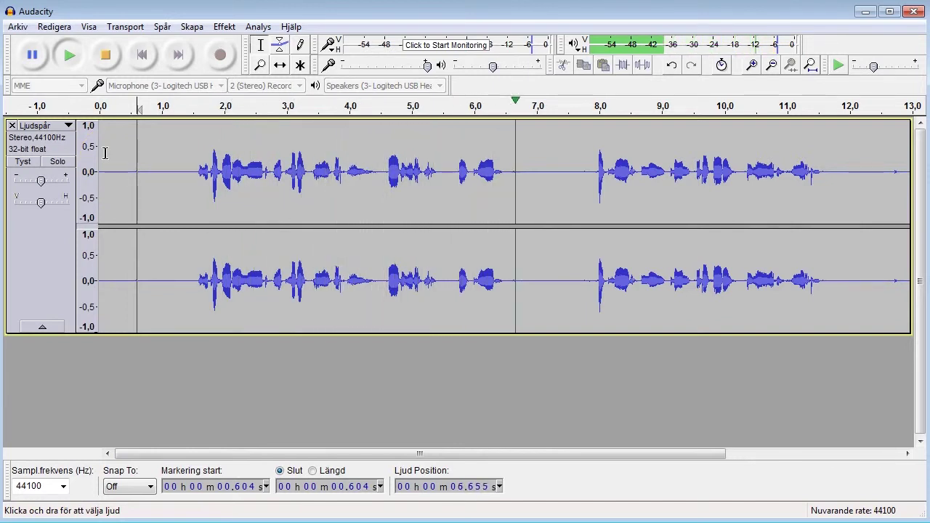
{"action": "left_click", "coordinate": [118, 150]}
{"action": "left_click_drag", "start_coordinate": [451, 170], "coordinate": [644, 172]}
{"action": "left_click", "coordinate": [70, 55]}
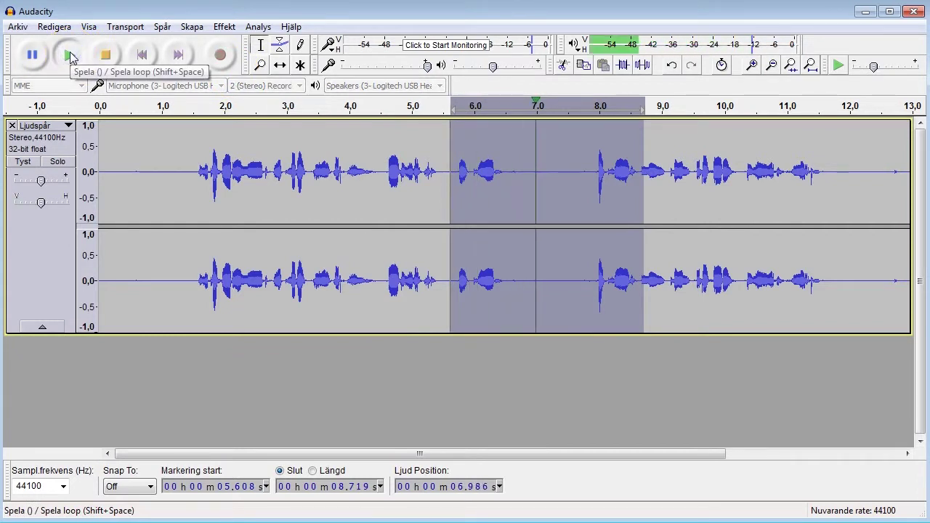
{"action": "left_click", "coordinate": [105, 54]}
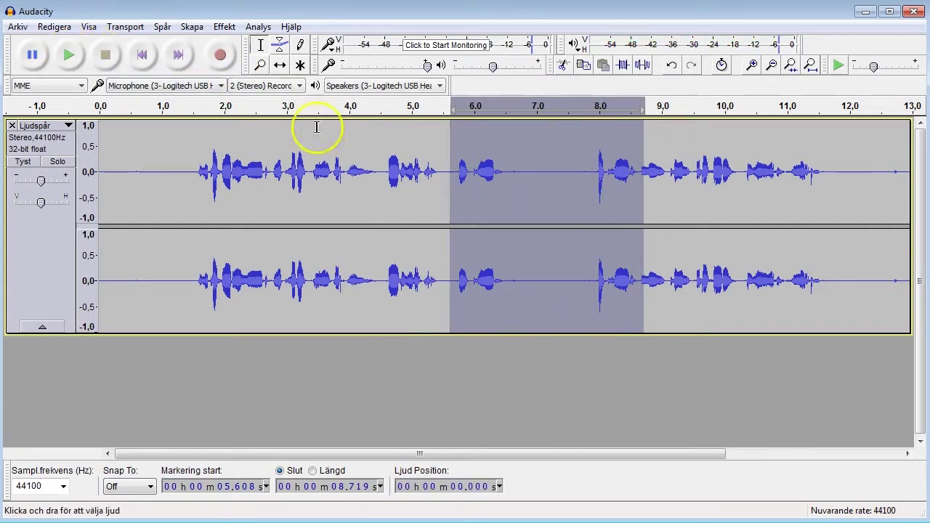
- Delete the stretch of the voice track between about 5.6 s and 7.8 s
{"action": "left_click", "coordinate": [574, 181]}
{"action": "left_click", "coordinate": [449, 171]}
{"action": "left_click_drag", "start_coordinate": [448, 171], "coordinate": [586, 178]}
{"action": "key", "text": "Delete"}
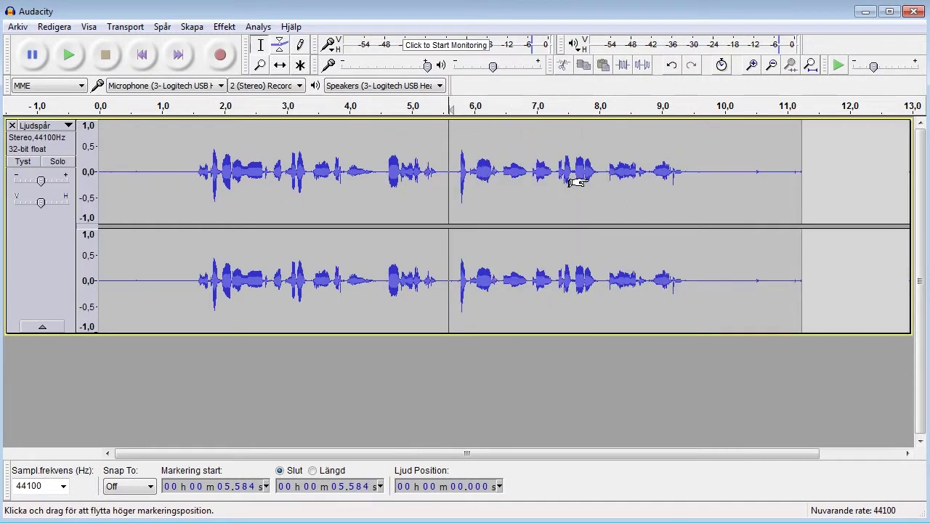
- Listen across the cut from about 4.5 s and trim the end of the track after about 10.4 s
{"action": "left_click", "coordinate": [379, 145]}
{"action": "left_click", "coordinate": [69, 56]}
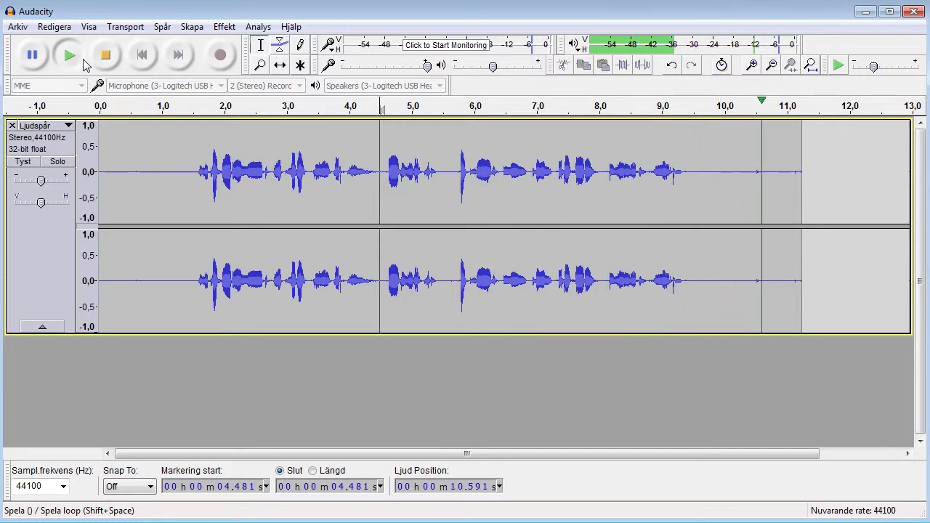
{"action": "left_click", "coordinate": [154, 154]}
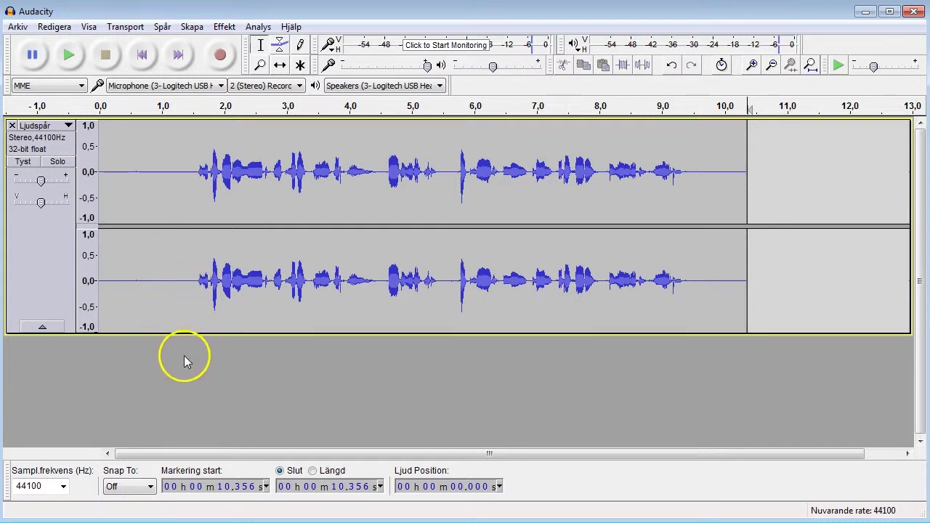
- Reduce the voice track's display height and open the sound file 33773__digifishmusic__writing
{"action": "left_click_drag", "start_coordinate": [185, 333], "coordinate": [178, 192]}
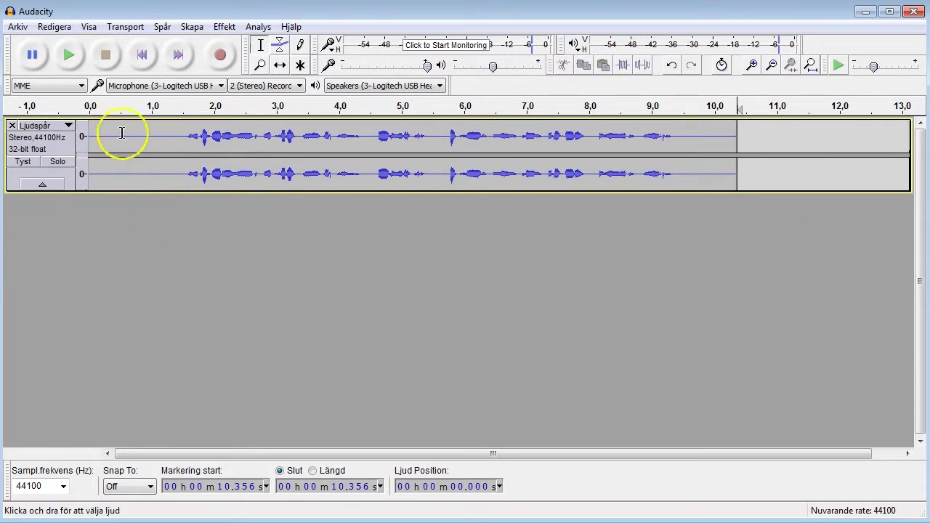
{"action": "left_click", "coordinate": [18, 27]}
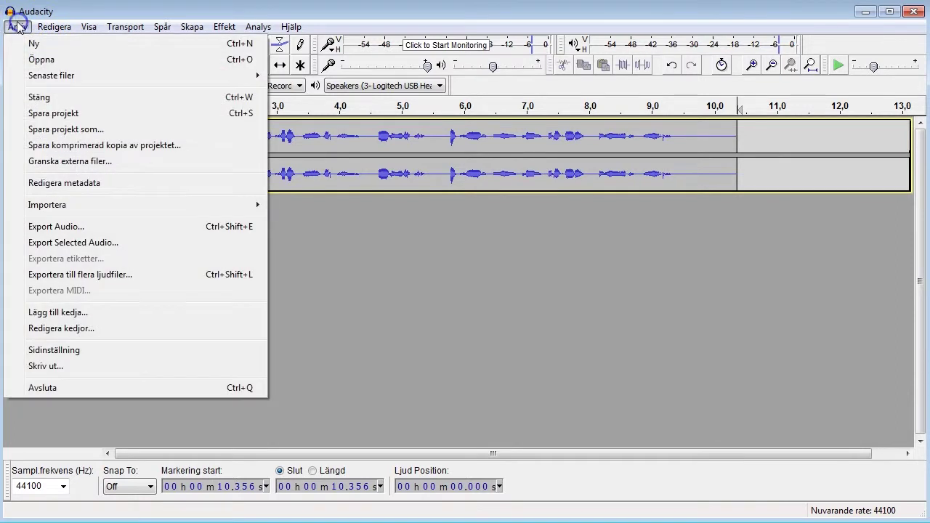
{"action": "left_click", "coordinate": [40, 62]}
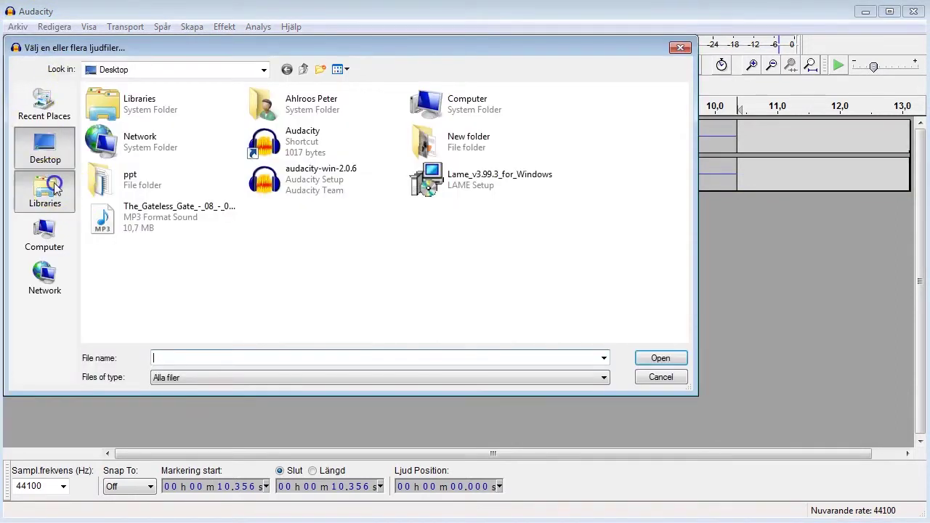
{"action": "left_click", "coordinate": [51, 188]}
{"action": "double_click", "coordinate": [258, 102]}
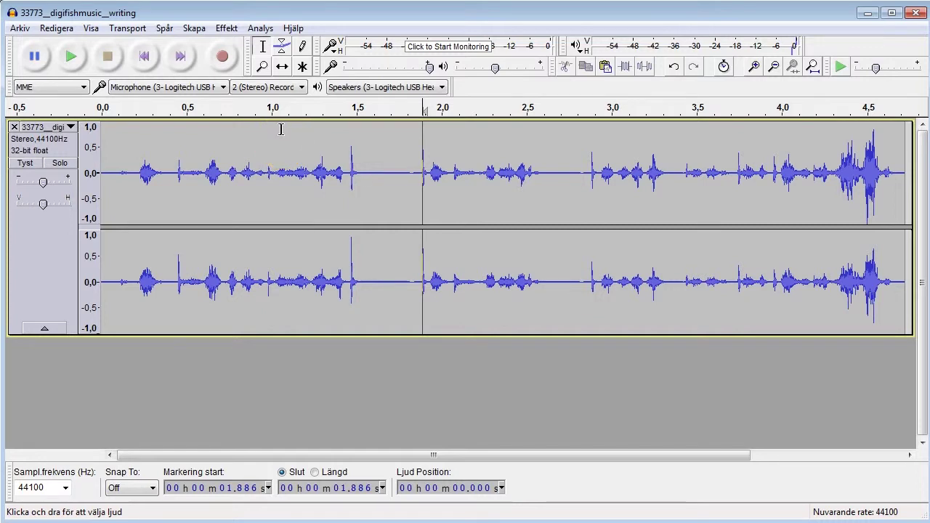
- Select the entire writing sound effect and copy it
{"action": "left_click", "coordinate": [63, 29]}
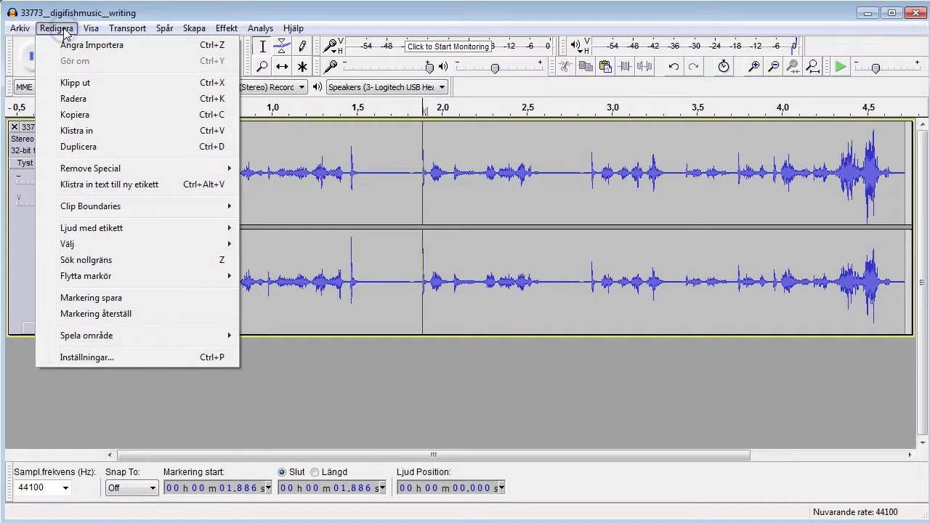
{"action": "left_click", "coordinate": [66, 44]}
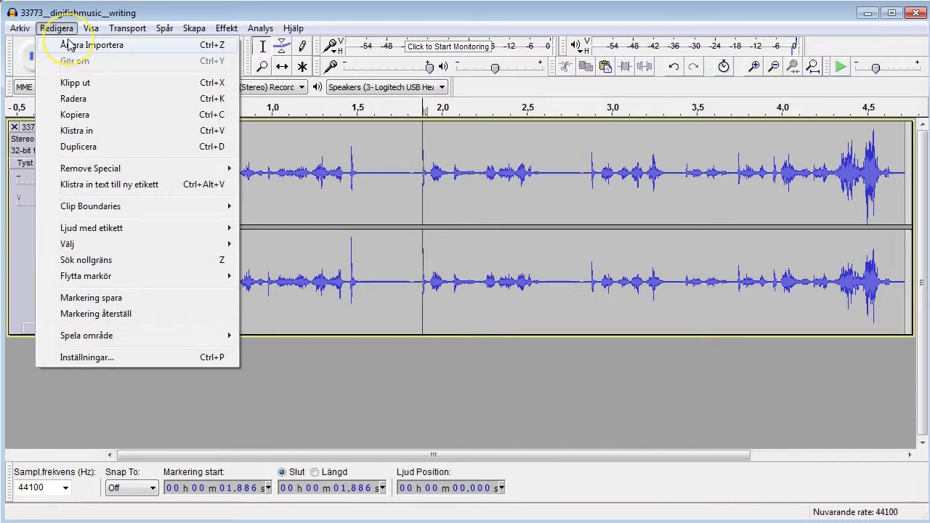
{"action": "mouse_move", "coordinate": [222, 245]}
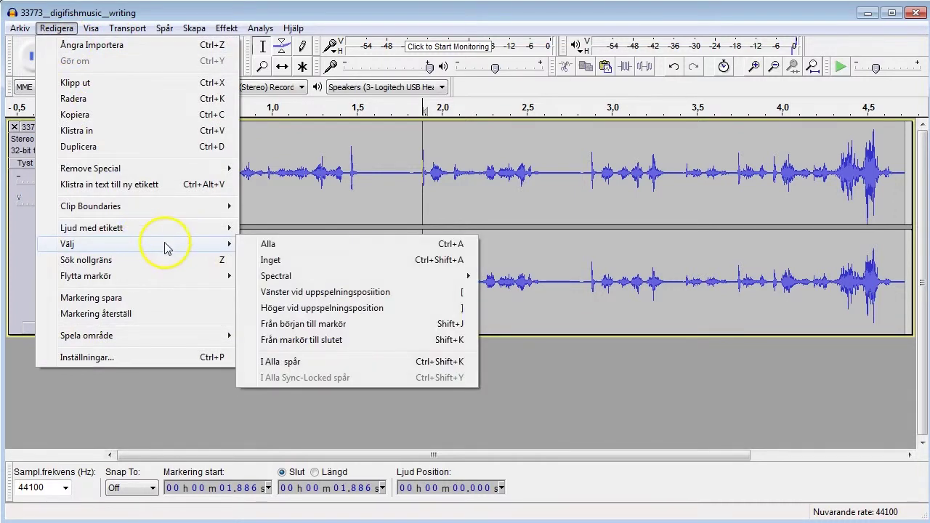
{"action": "left_click", "coordinate": [268, 245]}
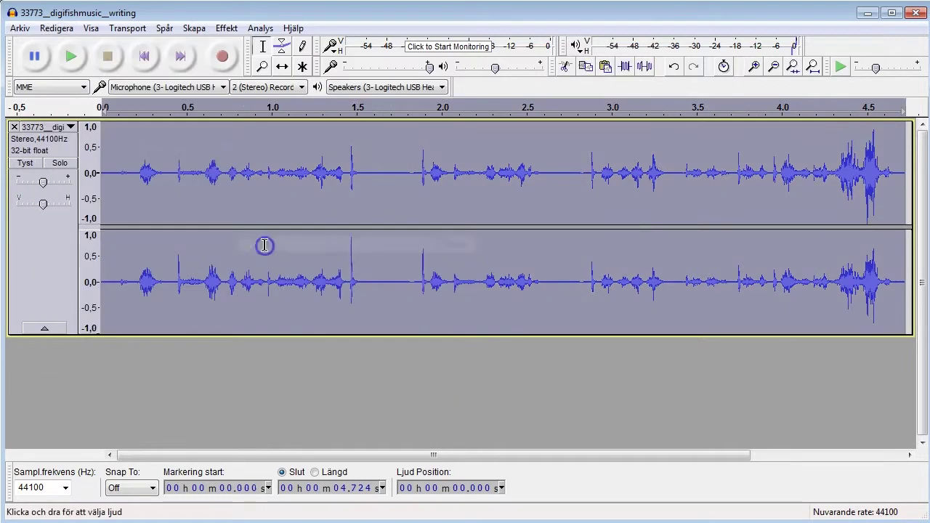
{"action": "left_click", "coordinate": [56, 29]}
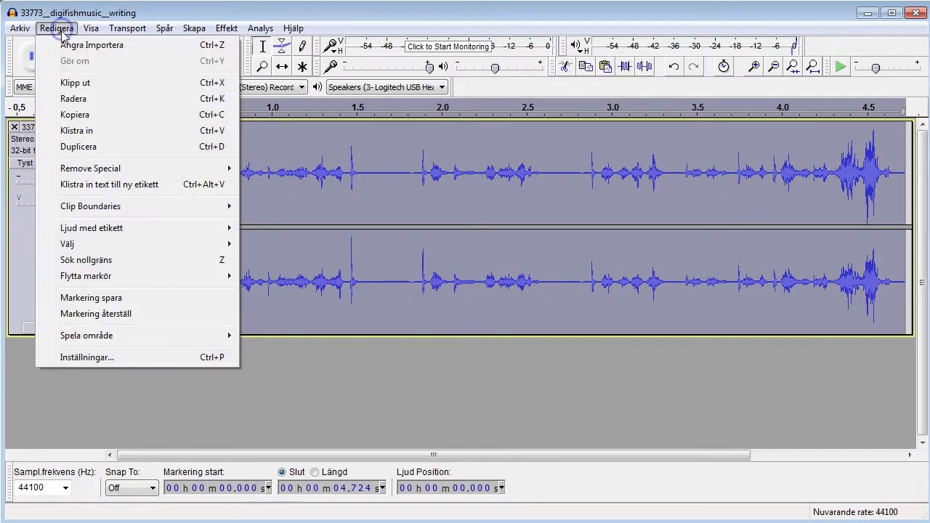
{"action": "left_click", "coordinate": [98, 115]}
- Return to the voice recording's window and add a new empty stereo track below the voice
{"action": "left_click_drag", "start_coordinate": [375, 16], "coordinate": [683, 469]}
{"action": "left_click", "coordinate": [445, 279]}
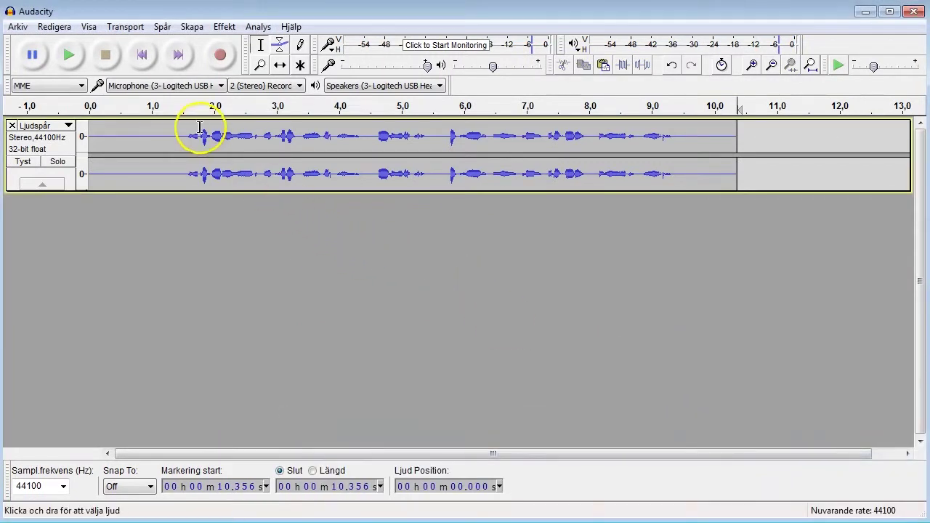
{"action": "left_click", "coordinate": [162, 27]}
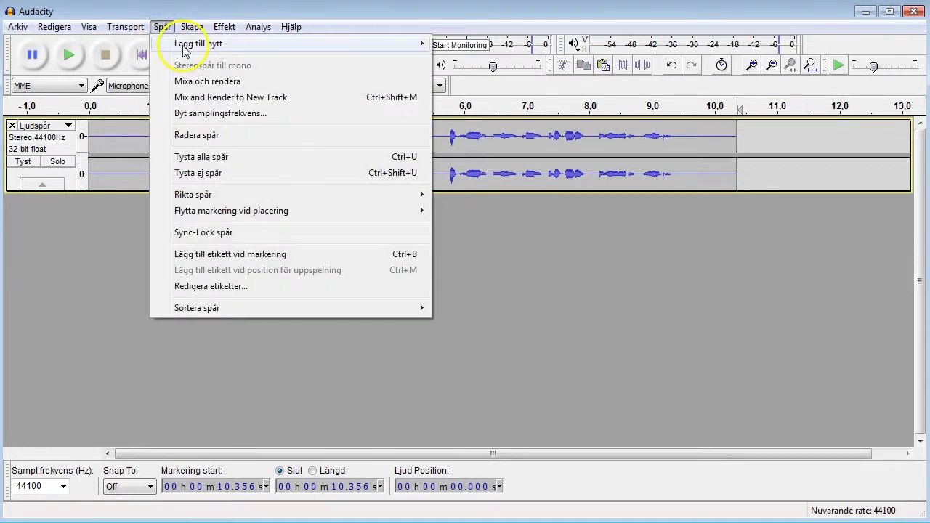
{"action": "mouse_move", "coordinate": [335, 46]}
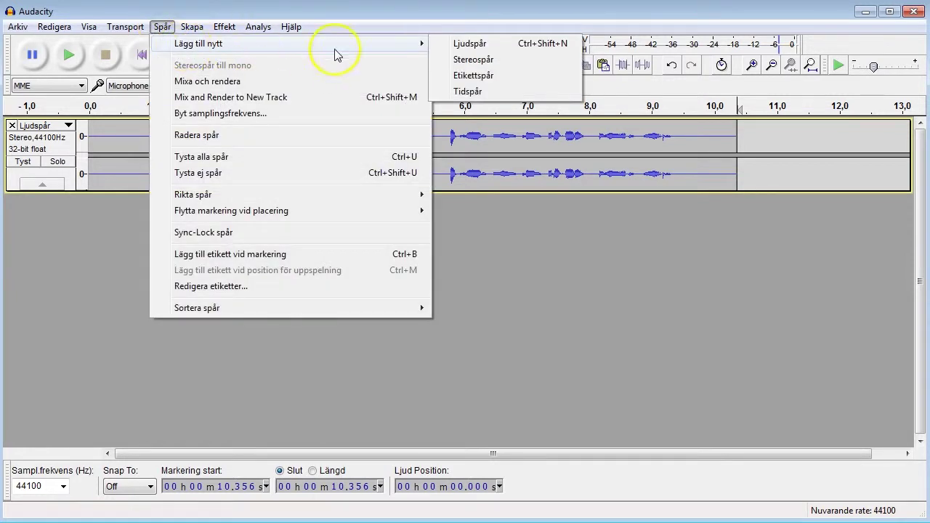
{"action": "left_click", "coordinate": [479, 60]}
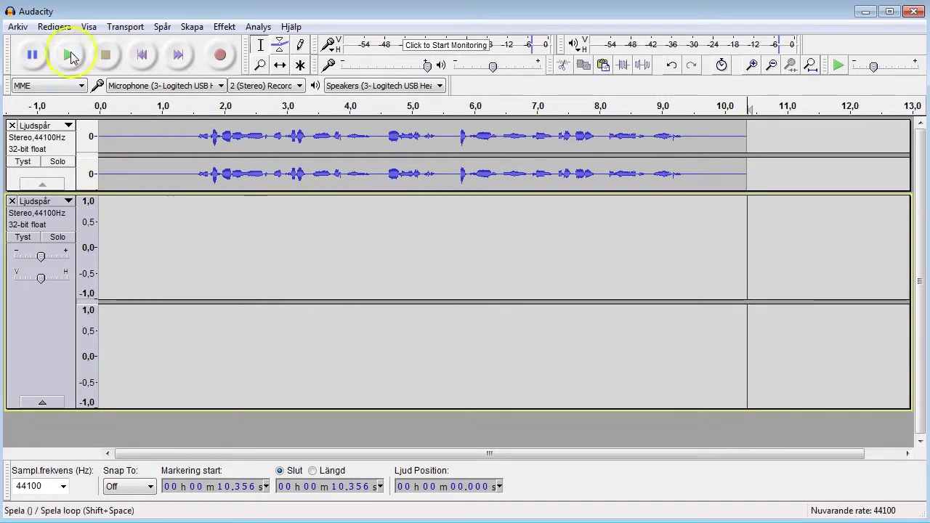
- Paste the copied writing sound into the new stereo track, starting at 0 s
{"action": "left_click", "coordinate": [63, 327]}
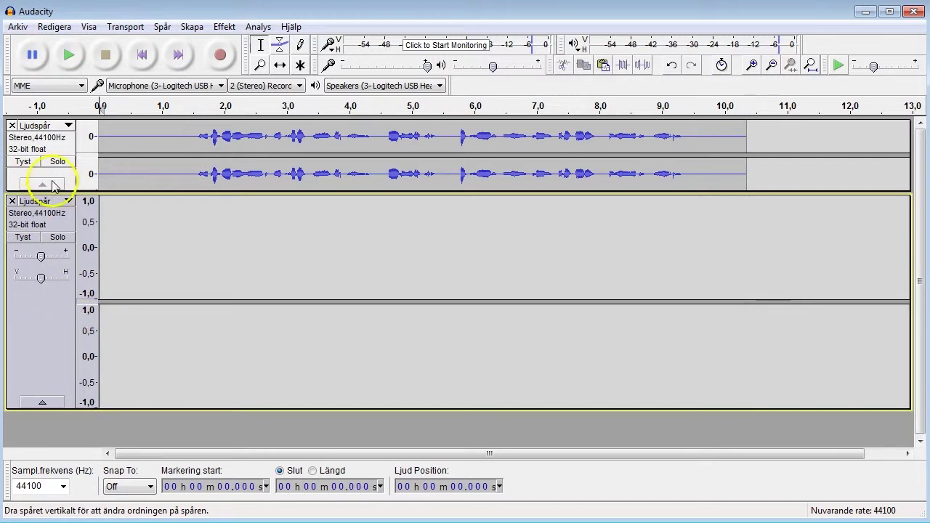
{"action": "left_click", "coordinate": [60, 152]}
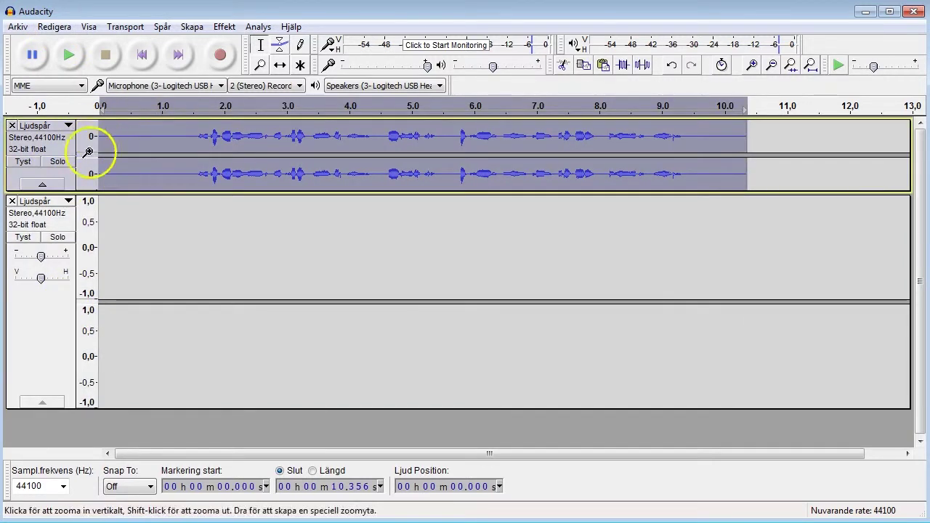
{"action": "left_click", "coordinate": [39, 326]}
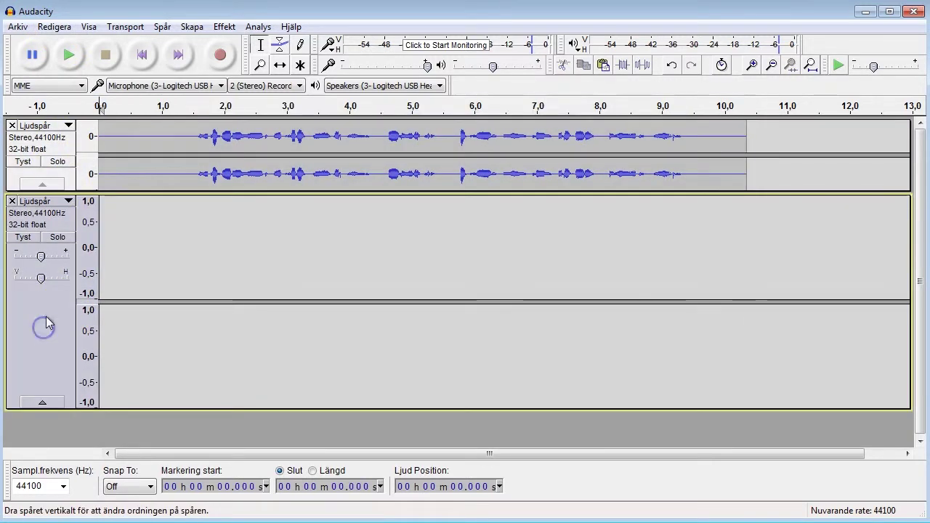
{"action": "left_click", "coordinate": [55, 27]}
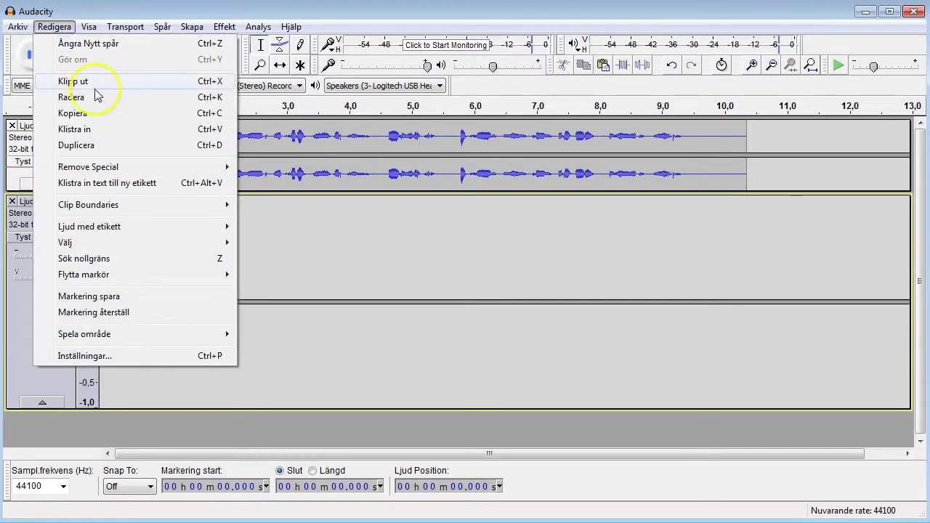
{"action": "left_click", "coordinate": [108, 133]}
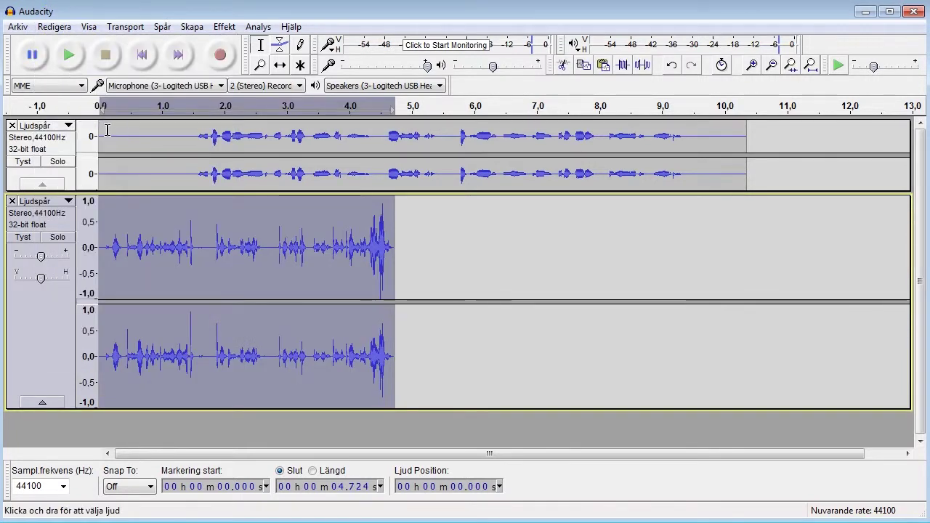
- Play the voice and writing sound together from the start over the voice track's full length
{"action": "left_click", "coordinate": [72, 131]}
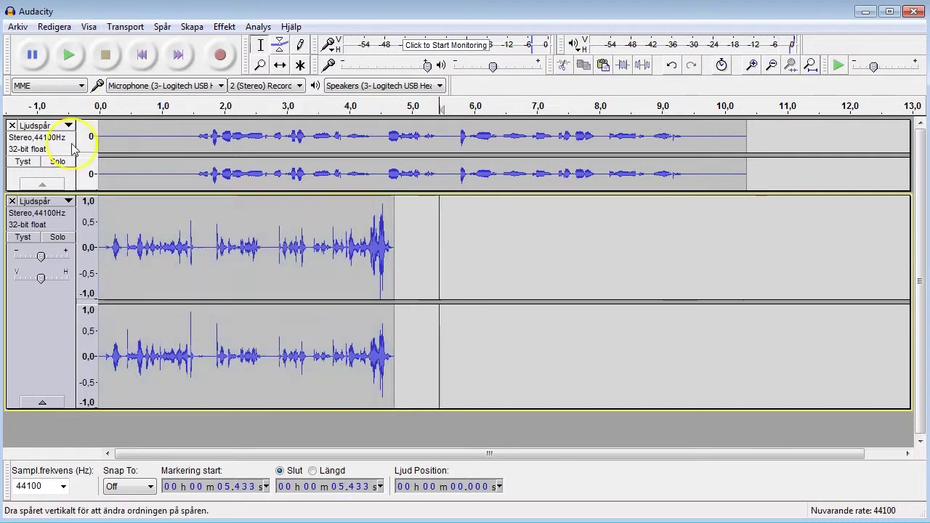
{"action": "left_click", "coordinate": [56, 47]}
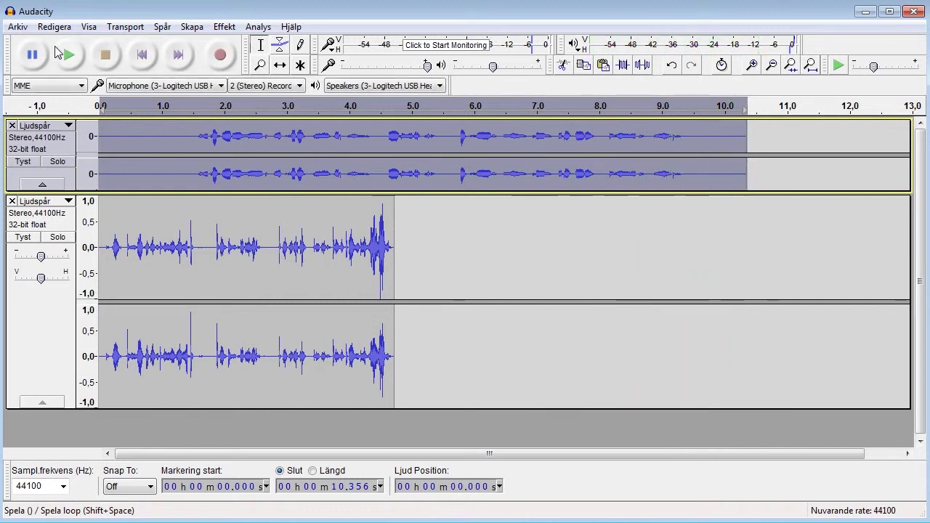
{"action": "left_click", "coordinate": [185, 221]}
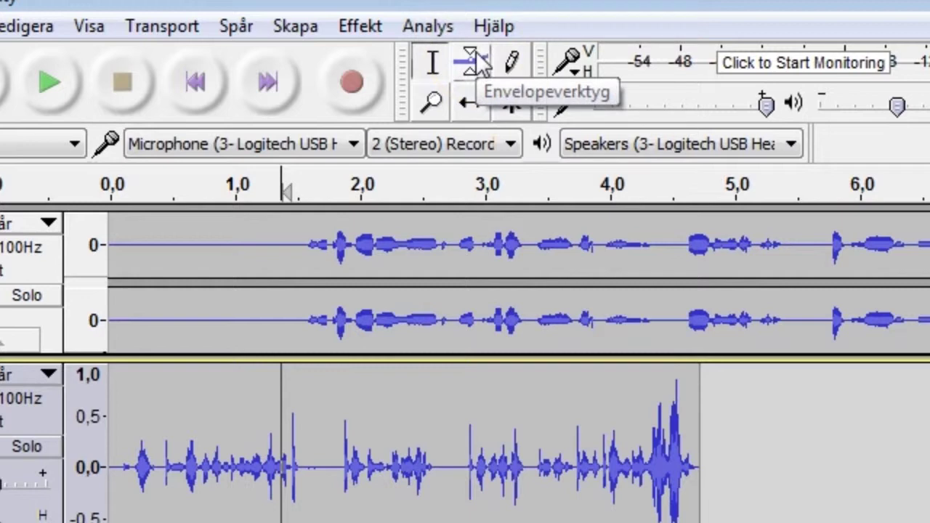
- Fade down the writing sound with the Envelope tool, using control points at about 1.2 s, 2.5 s and 4.1 s
{"action": "left_click", "coordinate": [477, 61]}
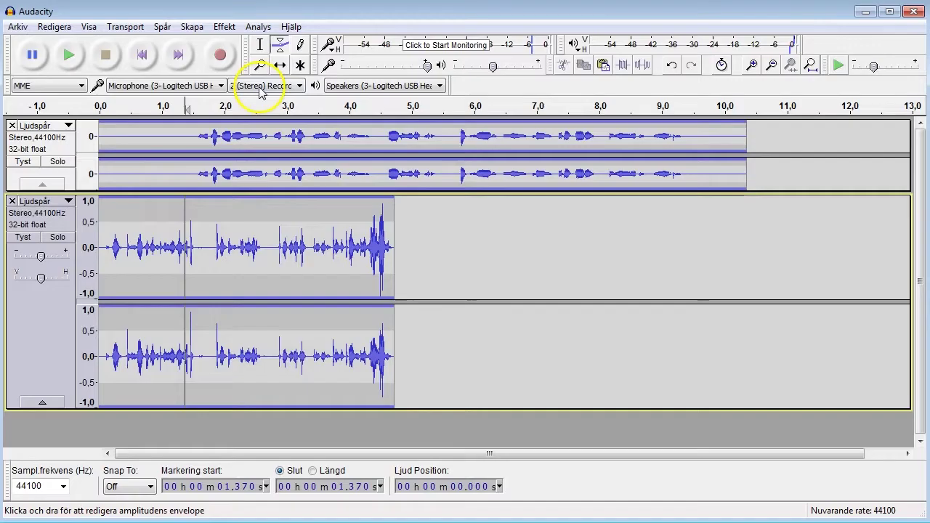
{"action": "left_click", "coordinate": [244, 220]}
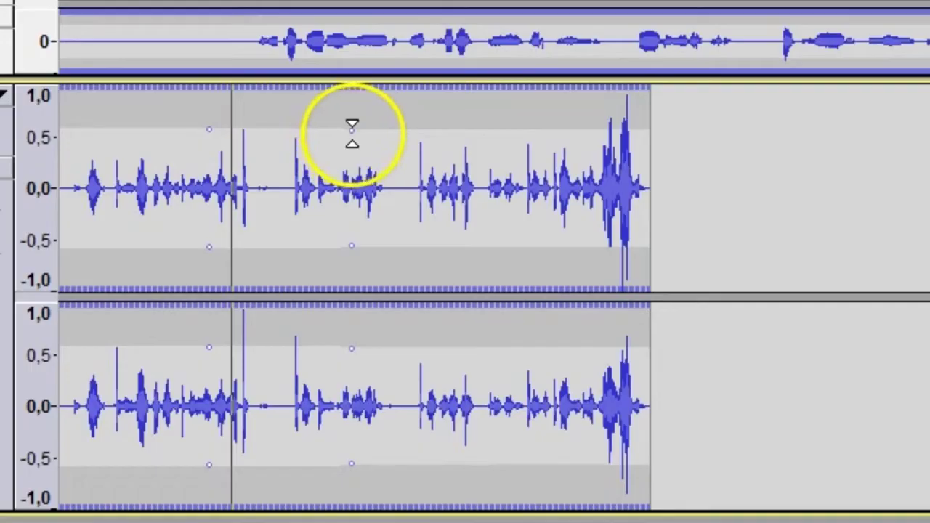
{"action": "left_click_drag", "start_coordinate": [244, 221], "coordinate": [248, 232]}
{"action": "left_click_drag", "start_coordinate": [358, 158], "coordinate": [370, 186]}
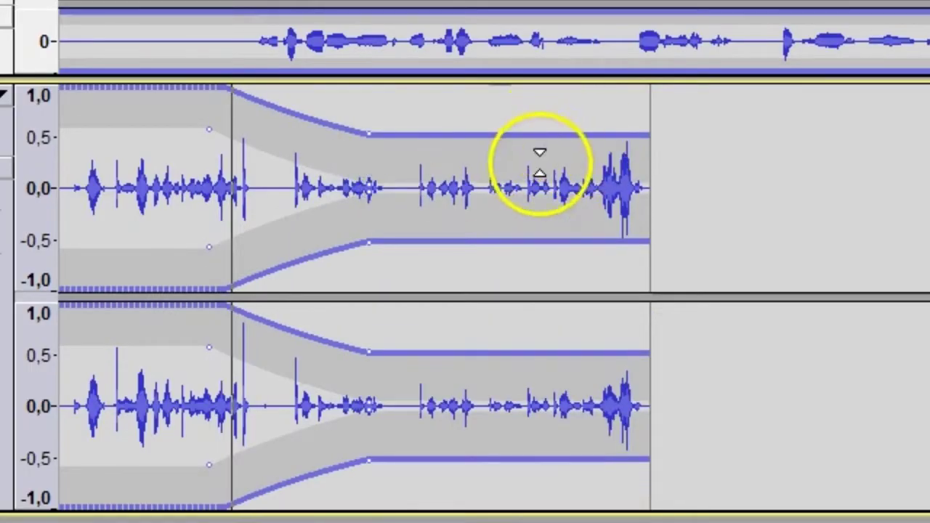
{"action": "left_click", "coordinate": [566, 136]}
{"action": "left_click_drag", "start_coordinate": [575, 137], "coordinate": [575, 176]}
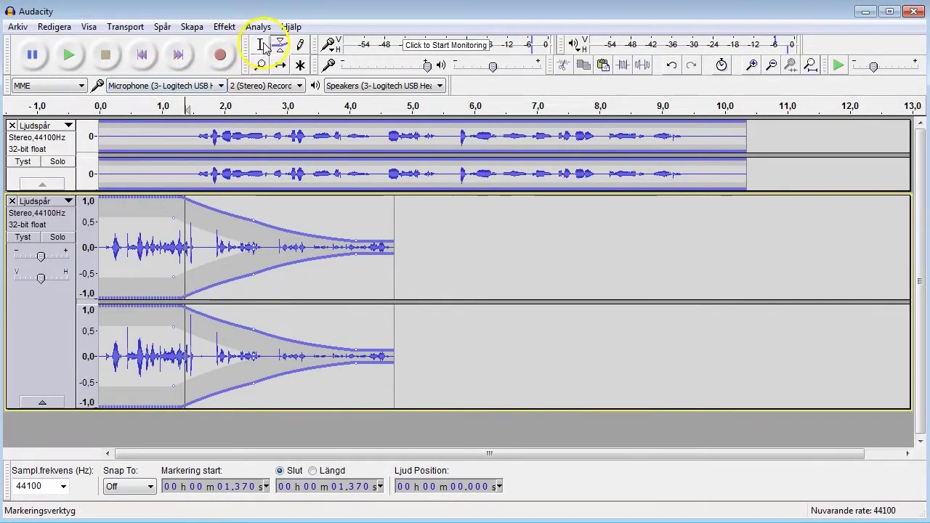
- Return to the Selection tool and play both tracks from the start to check the fade
{"action": "left_click", "coordinate": [260, 45]}
{"action": "left_click", "coordinate": [101, 141]}
{"action": "left_click", "coordinate": [64, 56]}
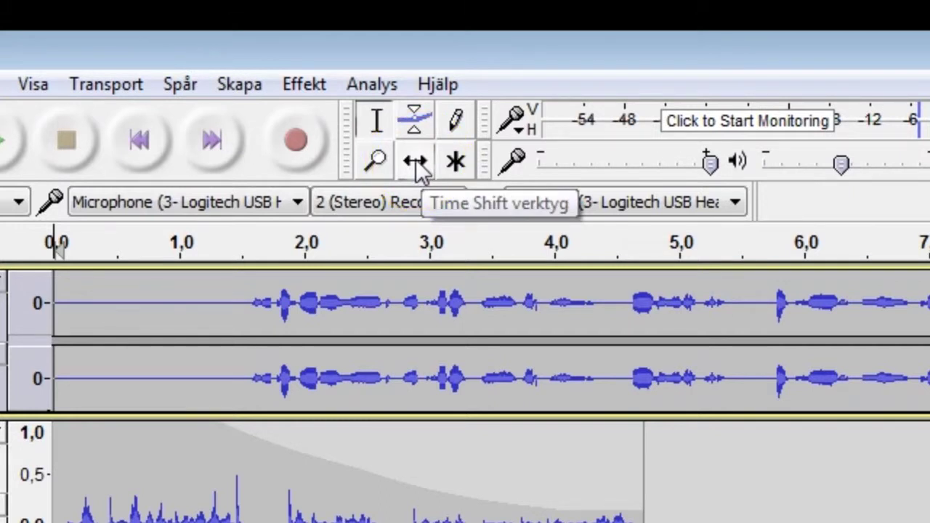
- Shift the voice clip to start at about 1.3 s with the Time Shift tool, and play both tracks from near the beginning
{"action": "left_click", "coordinate": [416, 161]}
{"action": "left_click_drag", "start_coordinate": [232, 141], "coordinate": [320, 150]}
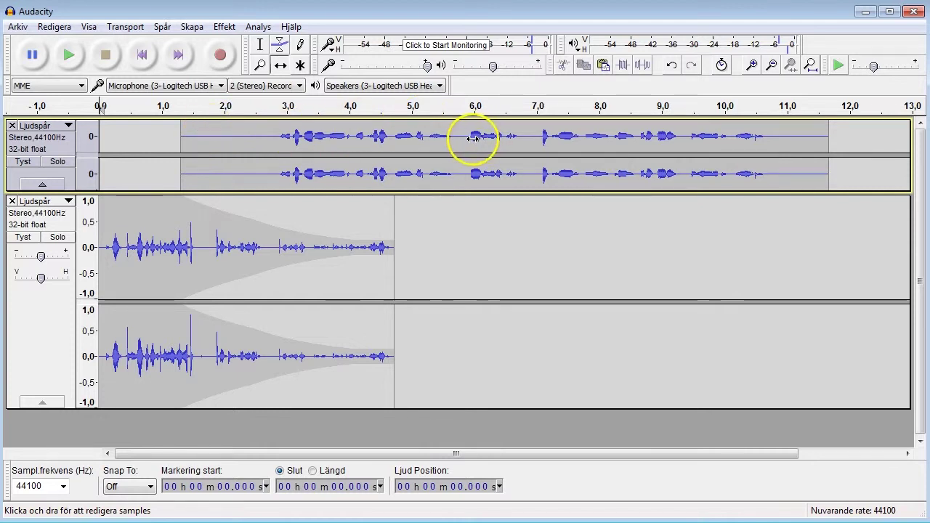
{"action": "left_click", "coordinate": [261, 44]}
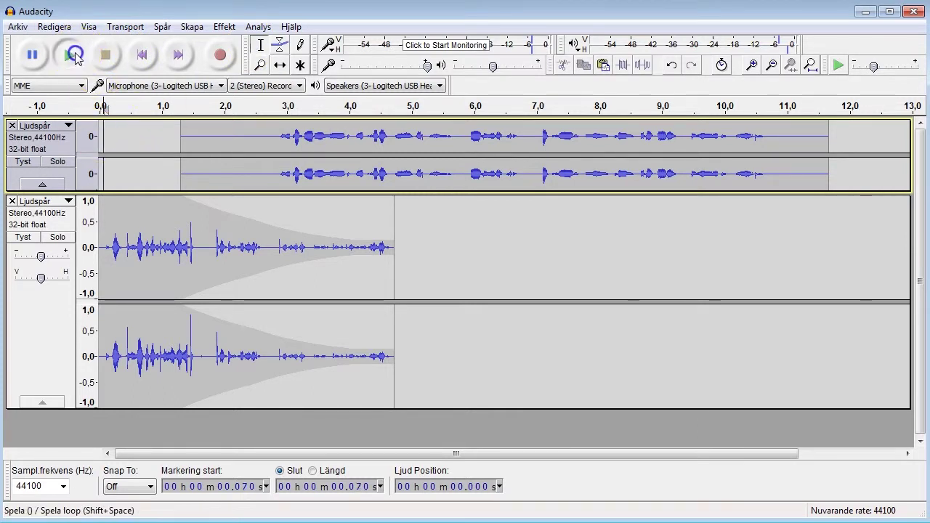
{"action": "left_click", "coordinate": [73, 56]}
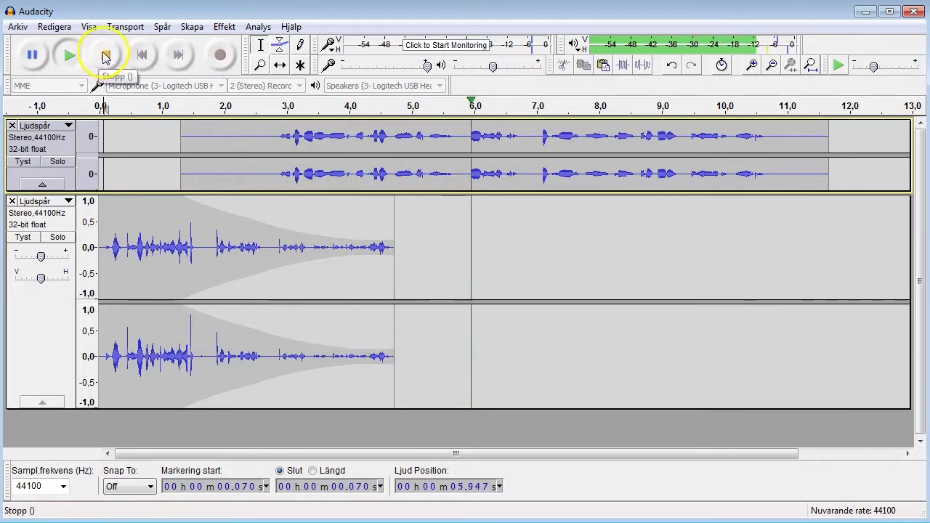
{"action": "left_click", "coordinate": [105, 55]}
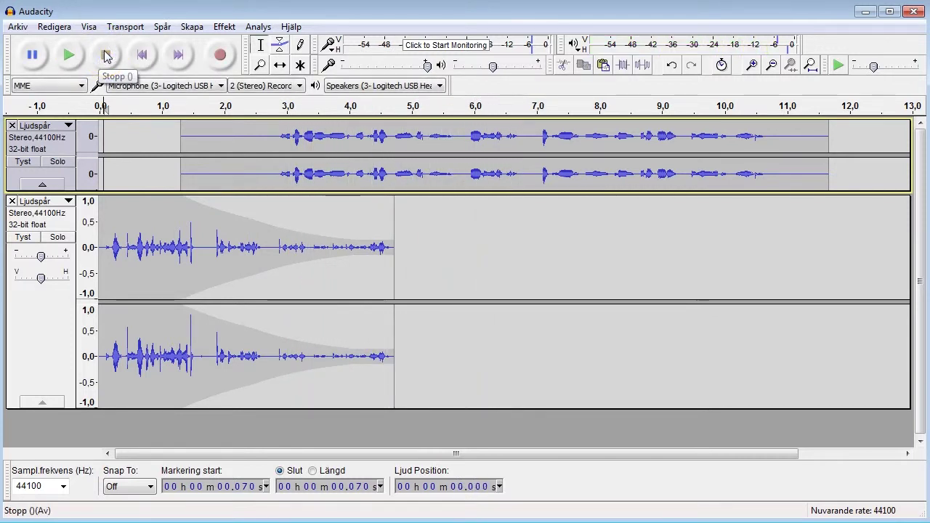
- Select the small isolated sound in the voice track, from about 3.950 s to 4.027 s
{"action": "left_click", "coordinate": [260, 65]}
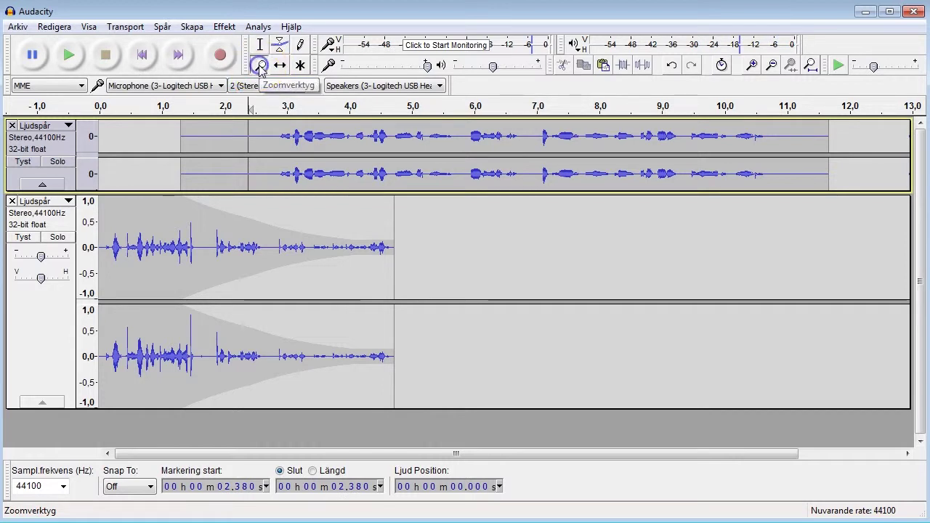
{"action": "left_click", "coordinate": [335, 139]}
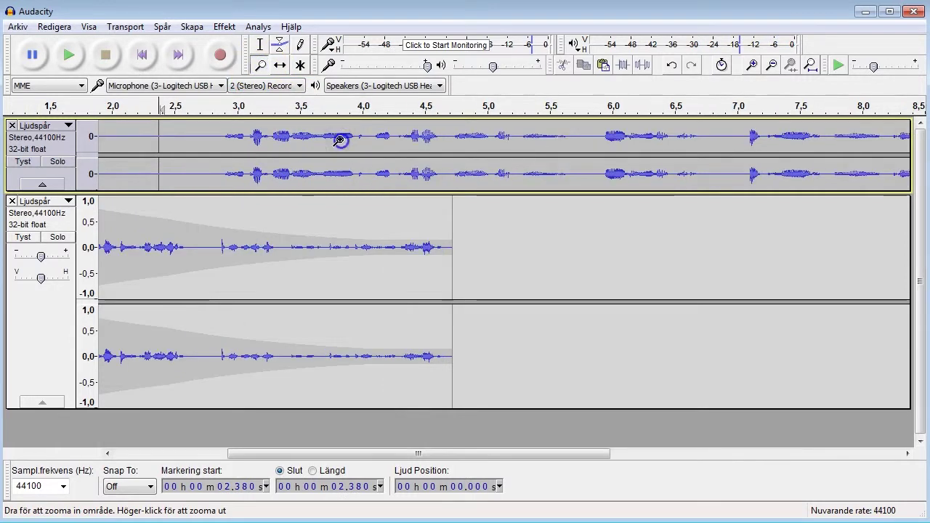
{"action": "left_click", "coordinate": [340, 140]}
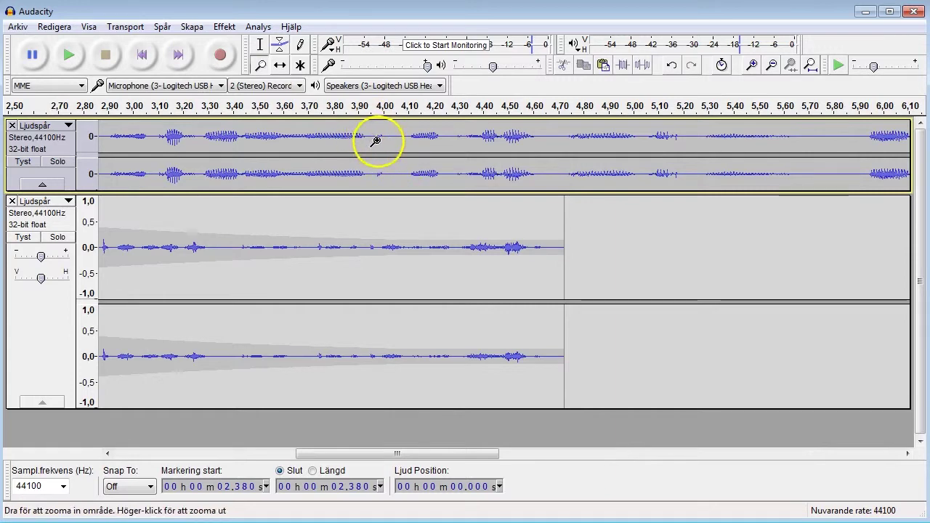
{"action": "left_click", "coordinate": [376, 140]}
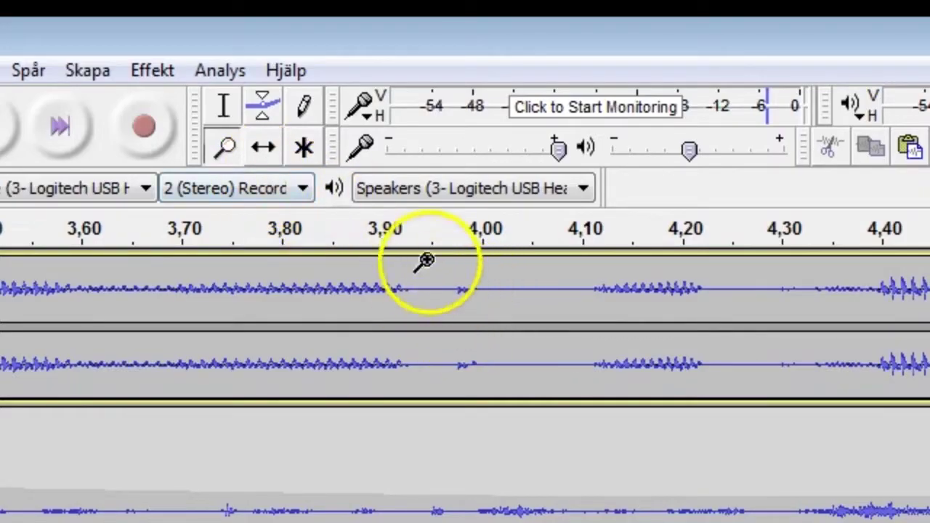
{"action": "left_click", "coordinate": [224, 106]}
{"action": "left_click_drag", "start_coordinate": [433, 297], "coordinate": [507, 298]}
{"action": "left_click", "coordinate": [227, 147]}
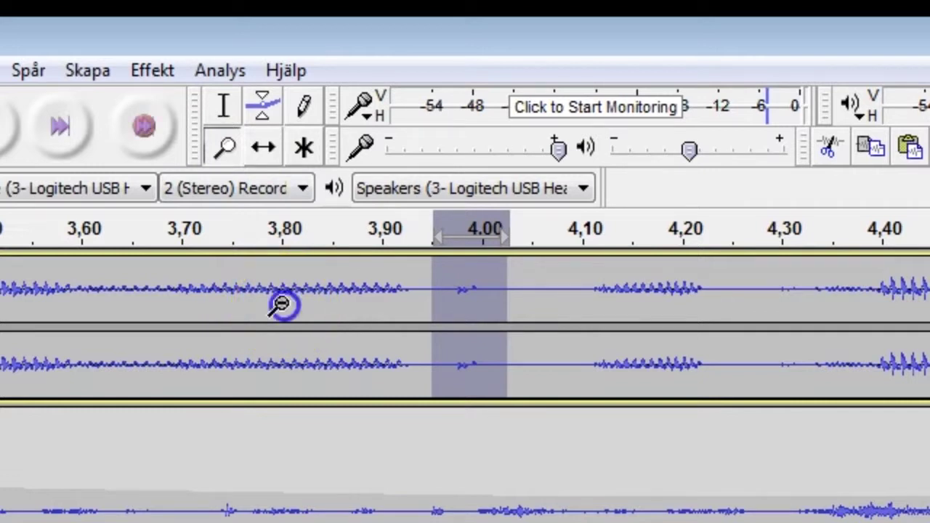
{"action": "right_click", "coordinate": [282, 305]}
{"action": "right_click", "coordinate": [281, 304]}
{"action": "right_click", "coordinate": [281, 304]}
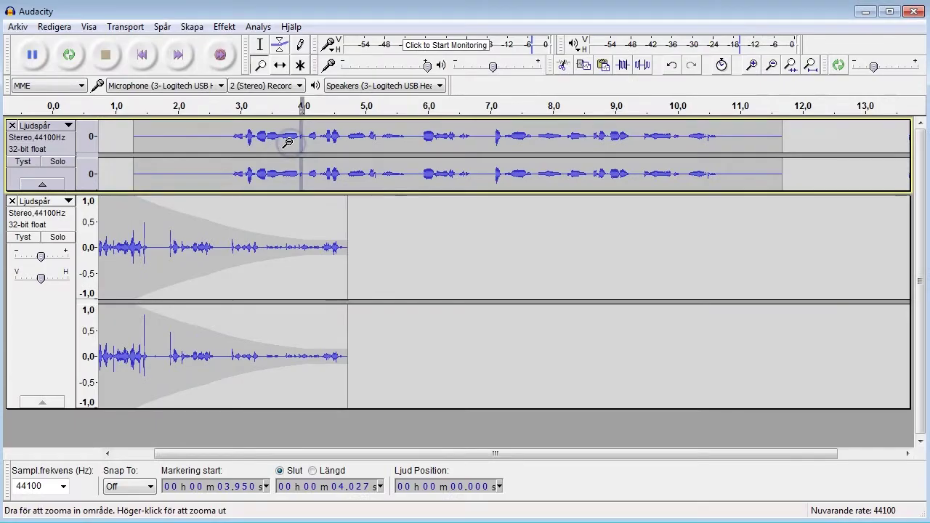